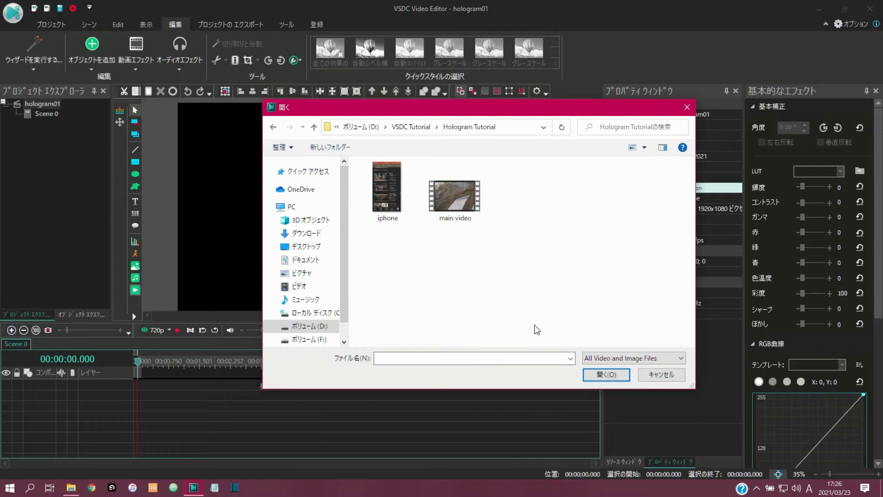
Step: Add the "main video" file to the scene, keeping the default object position settings
click(466, 201)
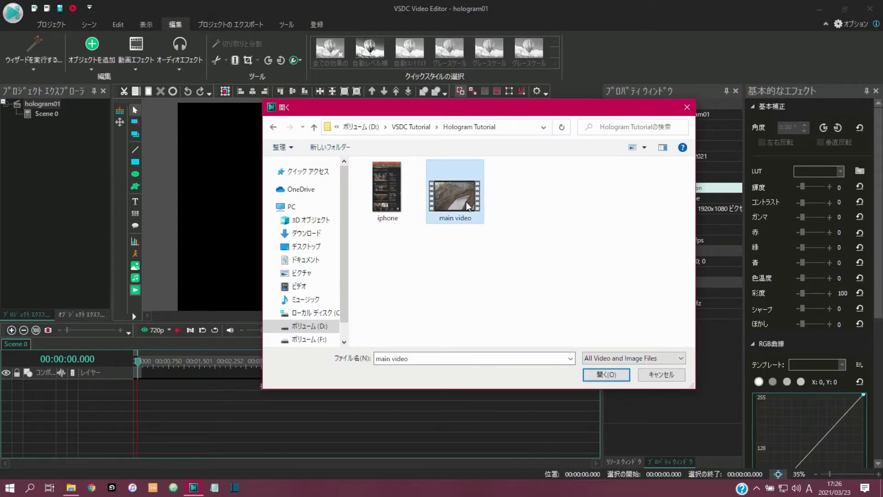
click(606, 375)
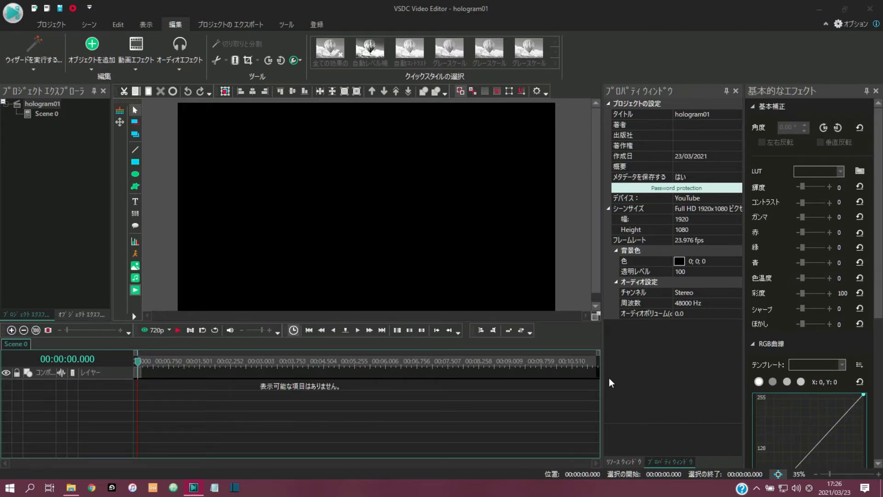
click(543, 297)
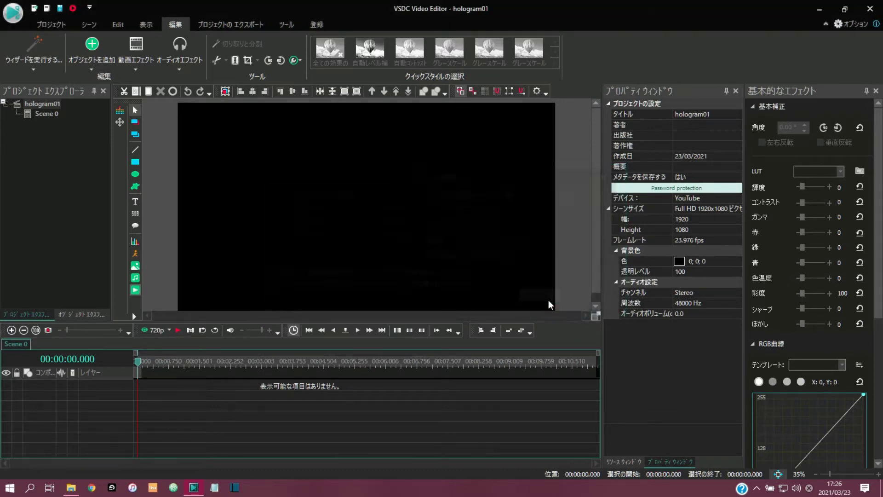
Step: Play through the main video and trim about 2.4 seconds off its start
click(176, 330)
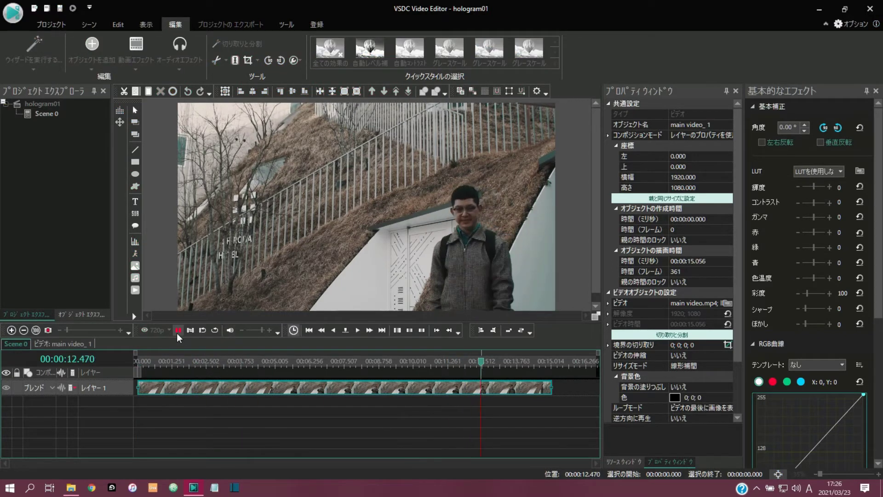
click(139, 362)
drag(139, 366, 203, 366)
click(225, 59)
click(256, 91)
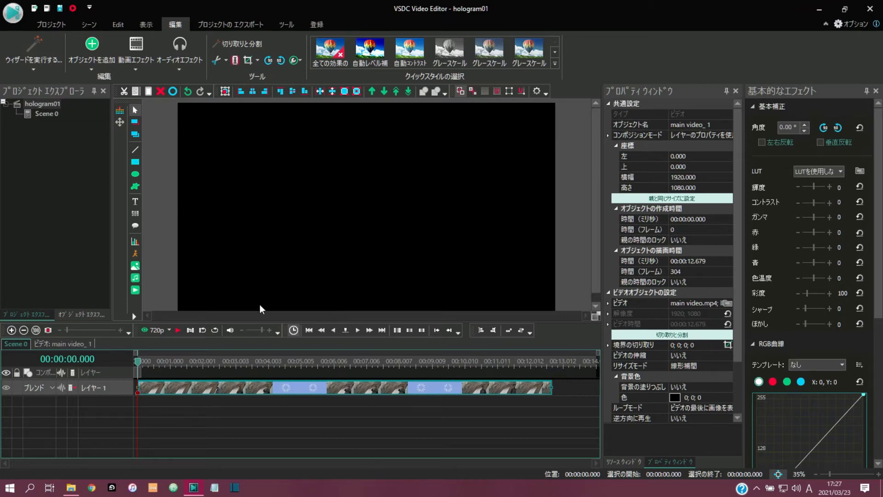
Step: Add the "iphone" video to the scene on a layer above the main video, keeping the default position settings
click(138, 289)
click(378, 190)
click(600, 376)
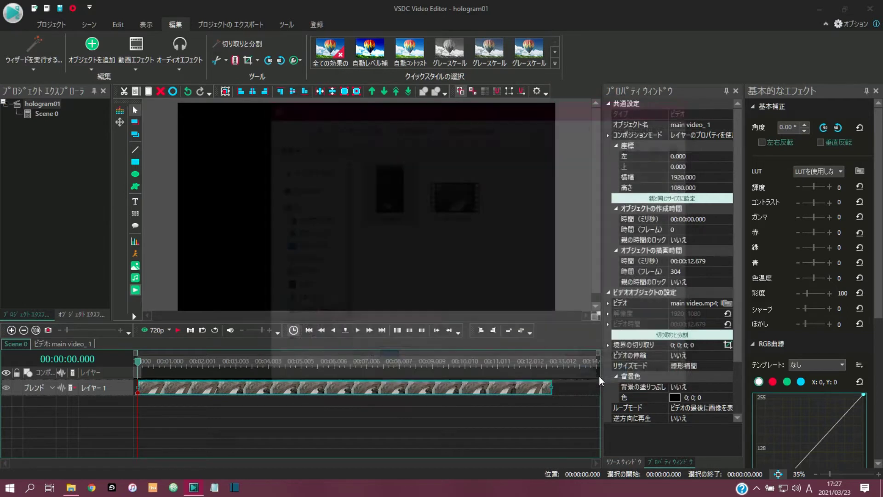
click(543, 297)
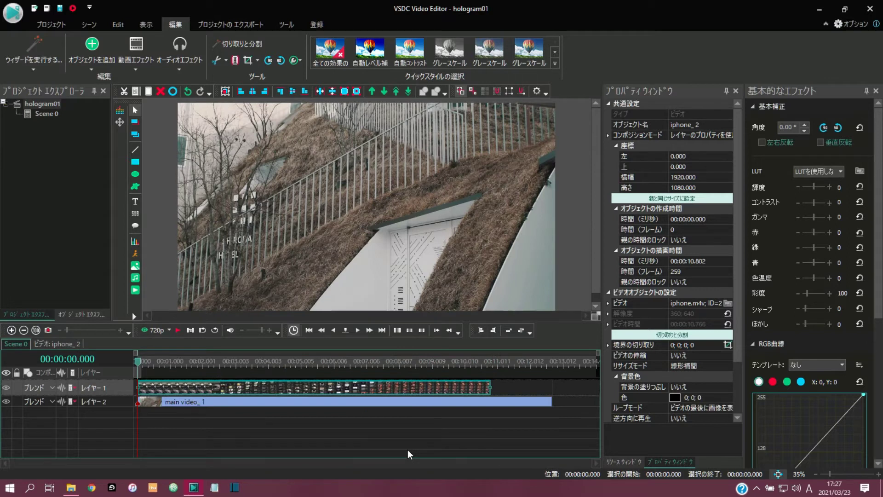
Step: Preview the scene and shift the iphone clip along the timeline so it starts at 00:00:00.917 (frame 22)
click(178, 330)
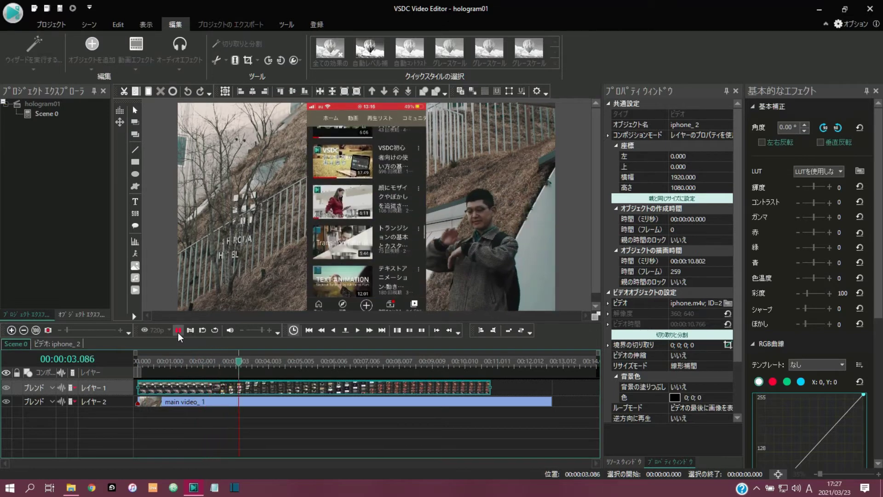
click(178, 331)
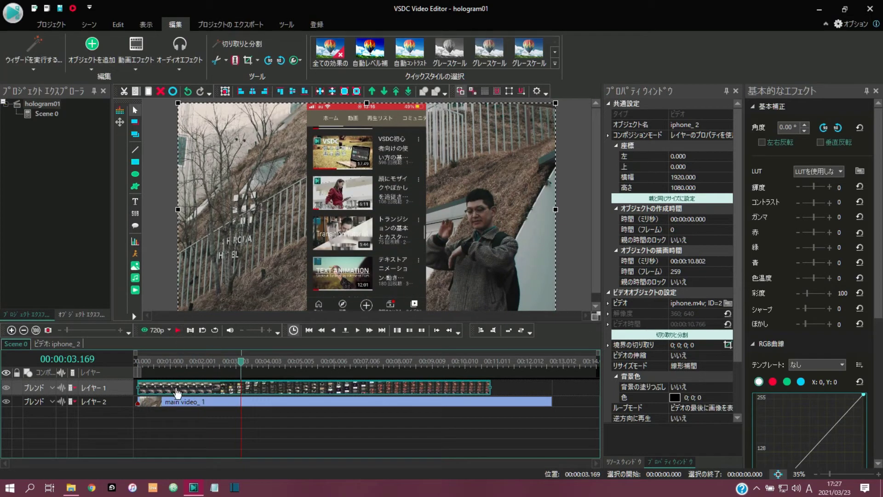
drag(180, 392, 194, 392)
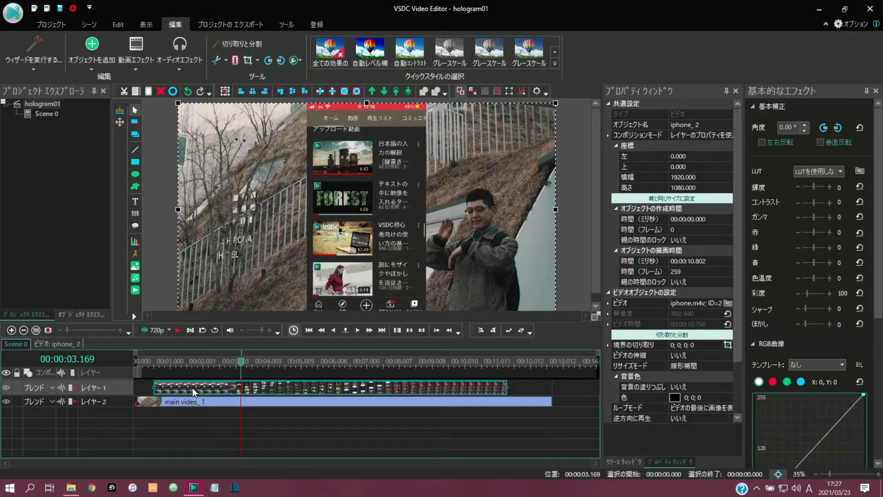
click(178, 330)
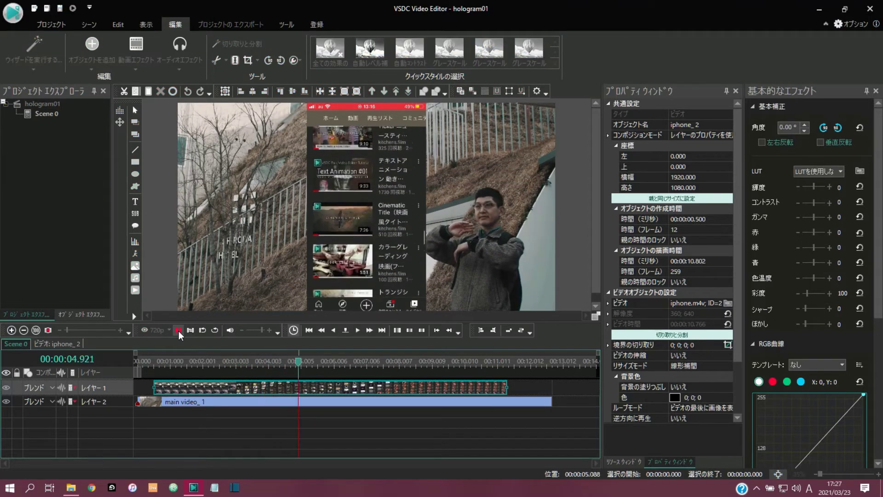
click(199, 365)
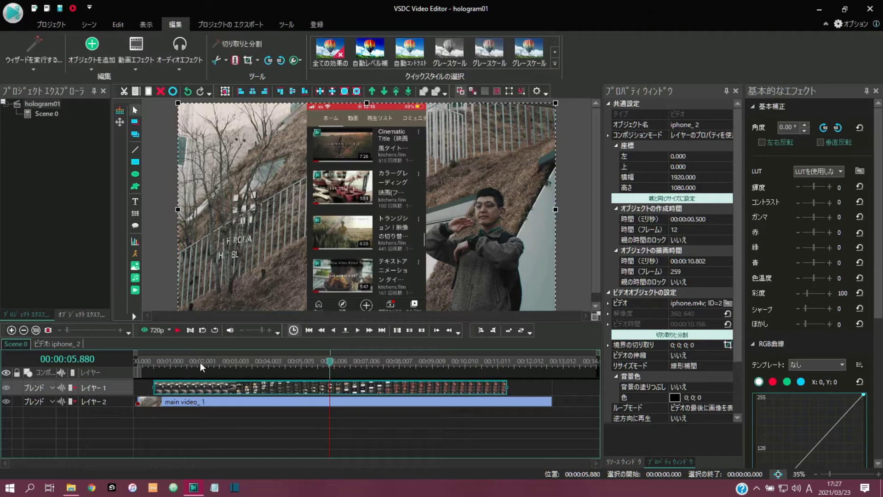
click(178, 331)
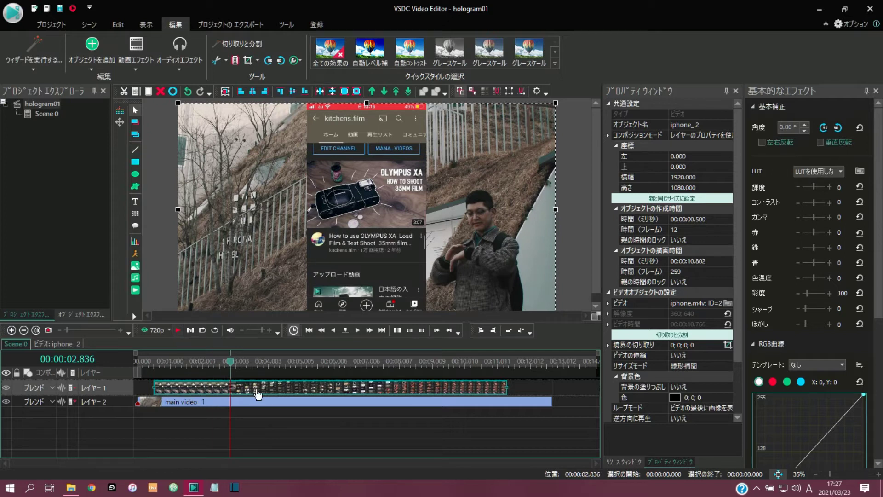
drag(261, 393, 275, 393)
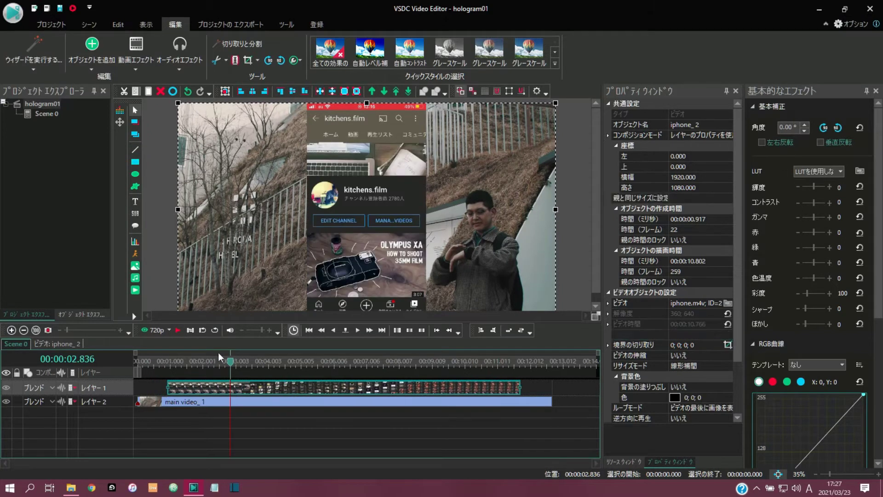
Step: Play the scene from about 2.4 seconds to check the iphone clip's timing against the man's hand gestures
click(214, 360)
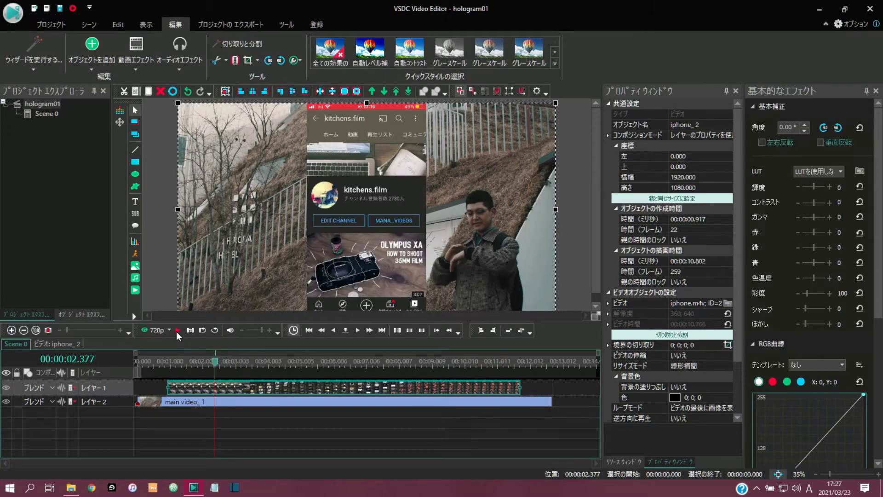
click(177, 330)
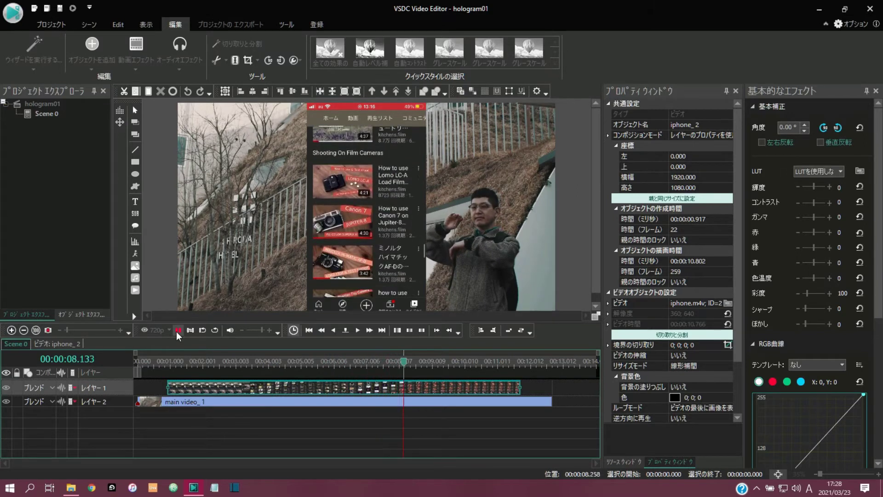
click(177, 330)
Step: Trim the start of the iphone clip at 00:00:02.961, the frame where the man taps his watch
click(200, 368)
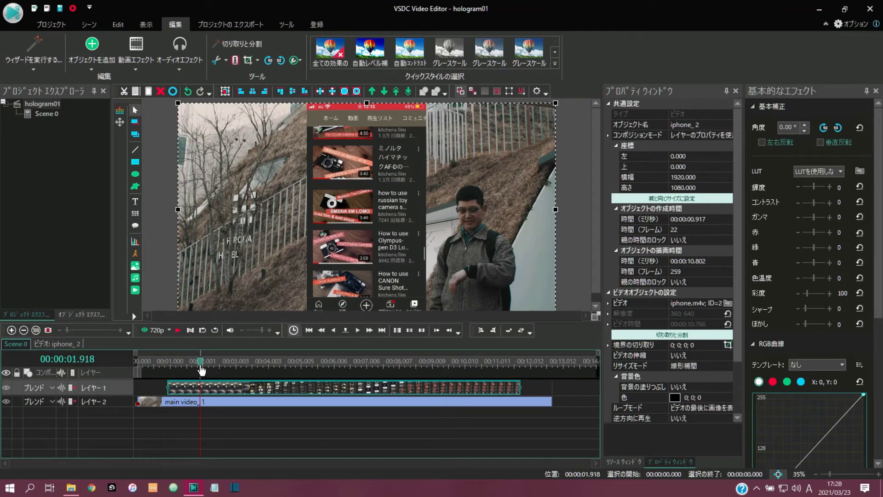
click(212, 367)
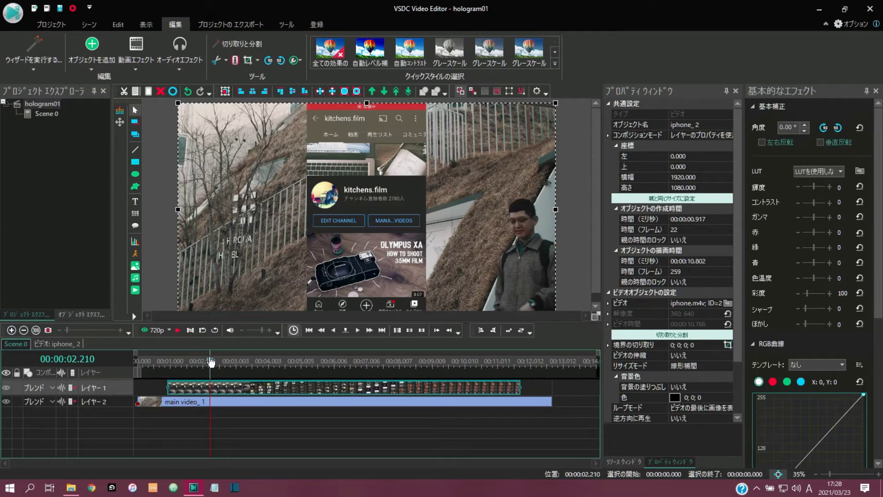
click(178, 329)
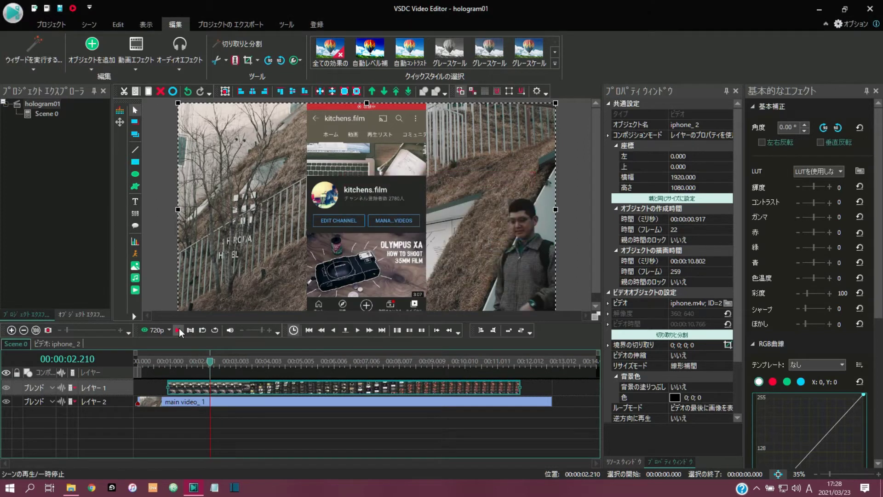
click(179, 329)
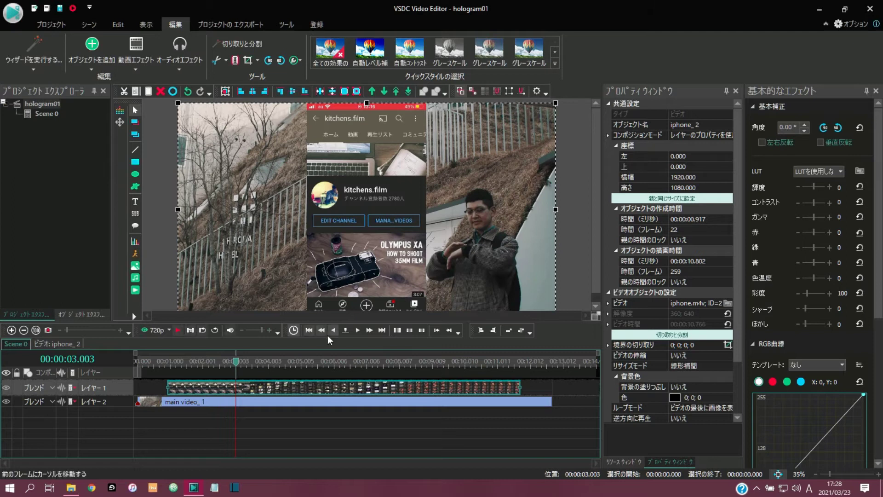
click(334, 330)
click(334, 330)
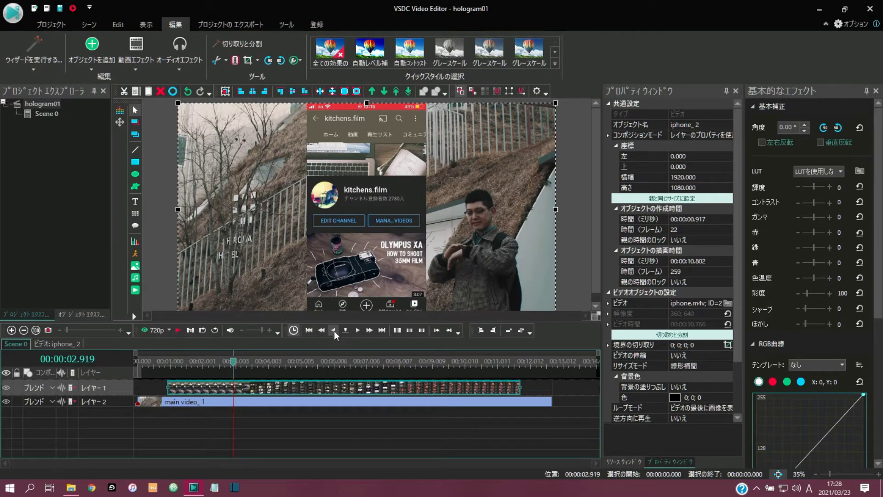
click(334, 331)
click(334, 331)
click(334, 330)
click(334, 330)
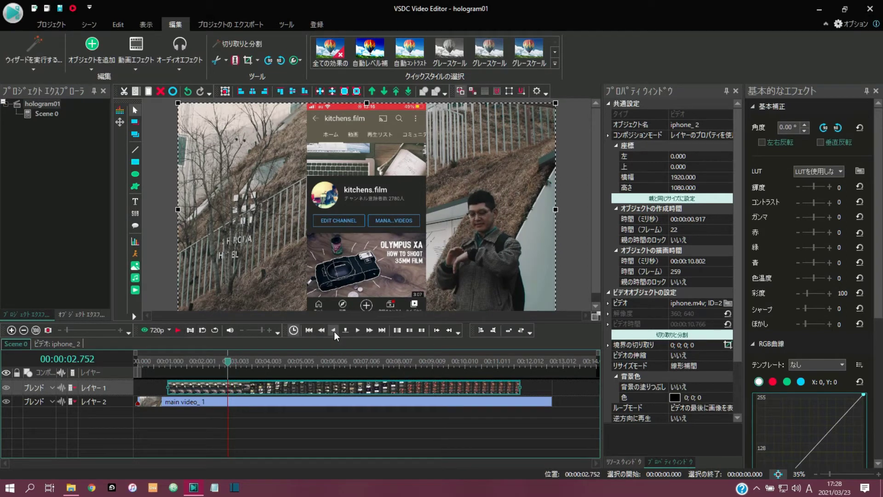
click(358, 330)
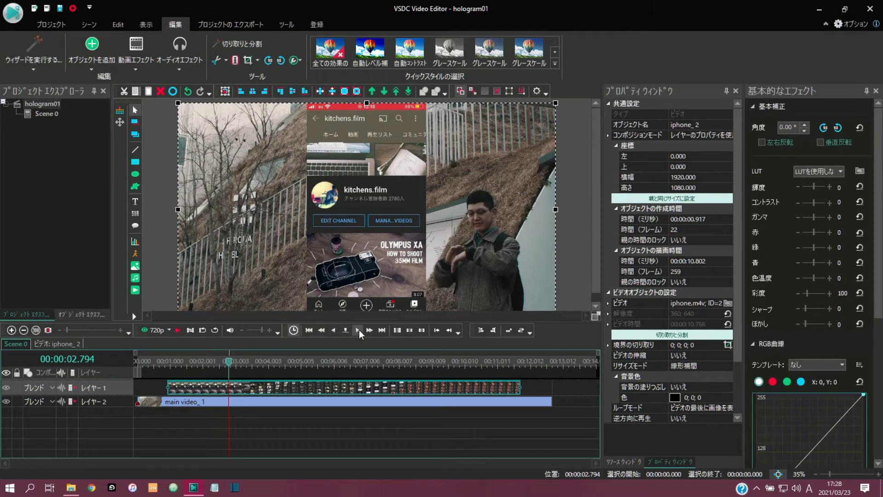
click(358, 330)
click(358, 330)
click(359, 329)
click(359, 330)
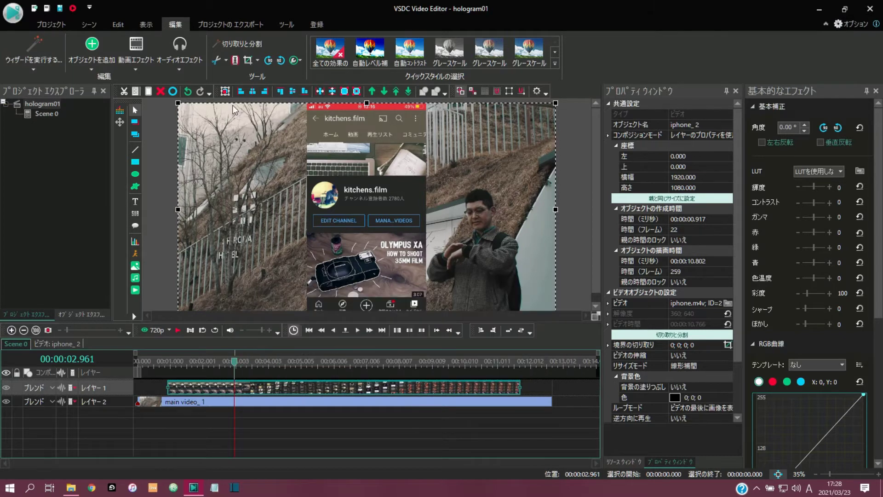
click(225, 60)
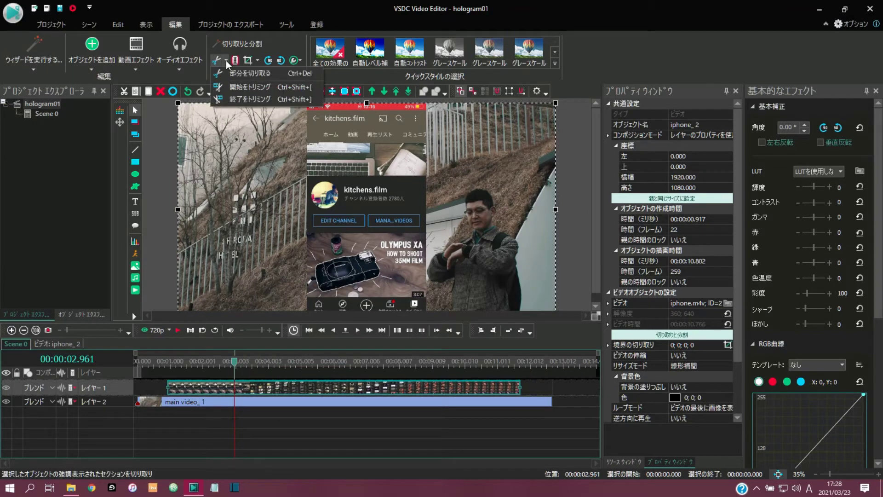
click(234, 85)
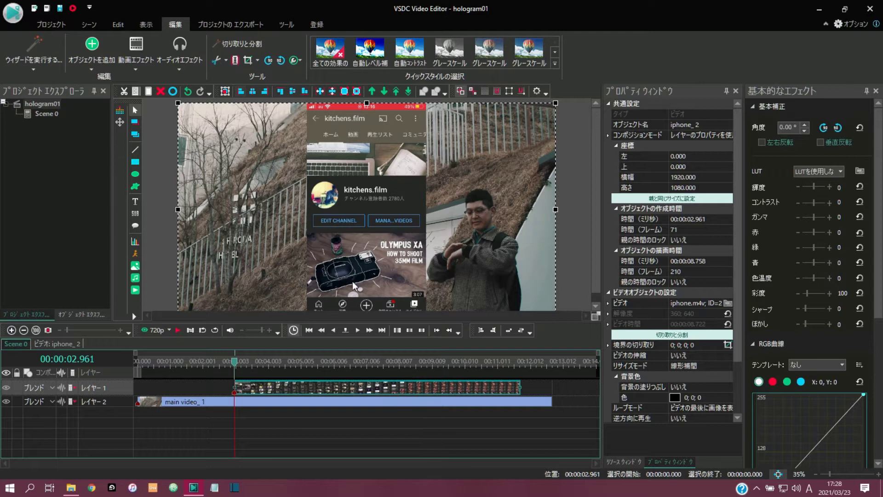
Step: Play the scene from about 8.8 seconds and step back through the frames to find the man's second watch tap
click(425, 367)
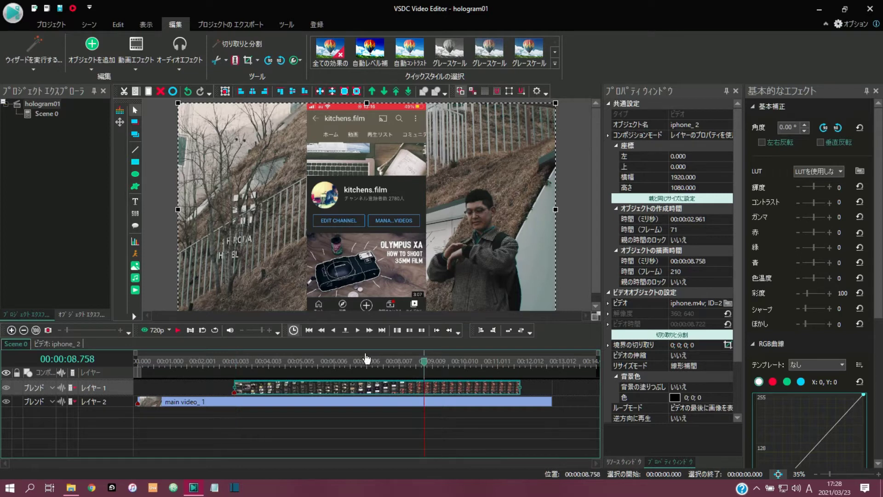
click(181, 328)
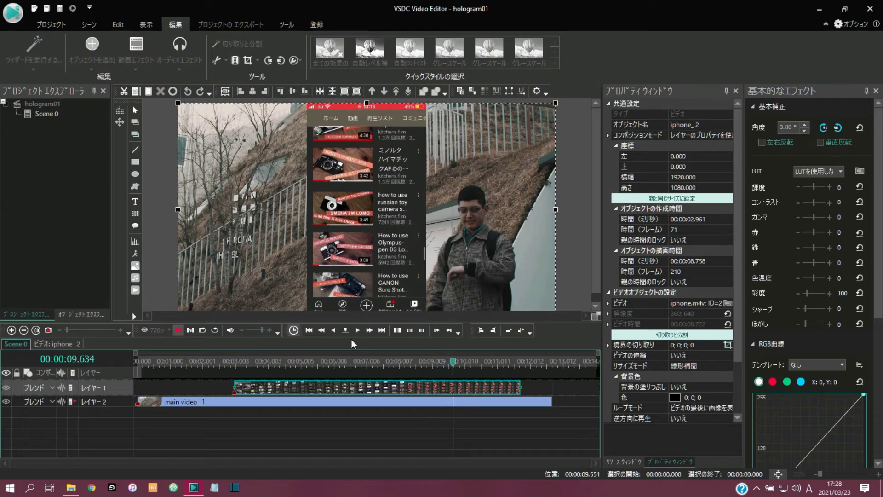
click(334, 330)
click(335, 329)
click(335, 330)
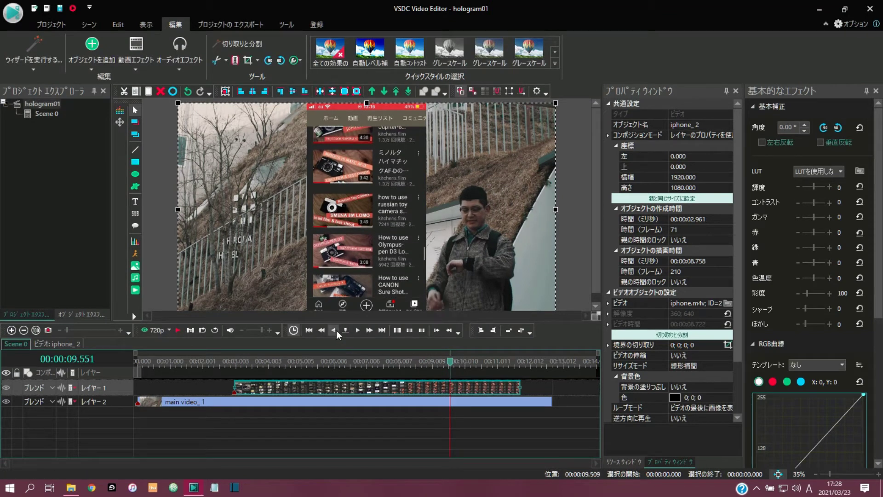
click(337, 330)
click(337, 330)
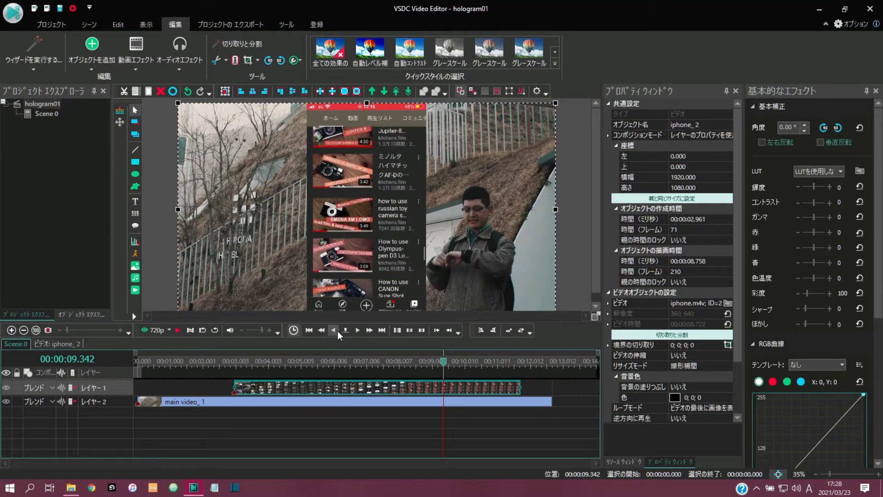
click(337, 331)
click(338, 330)
click(337, 330)
click(338, 330)
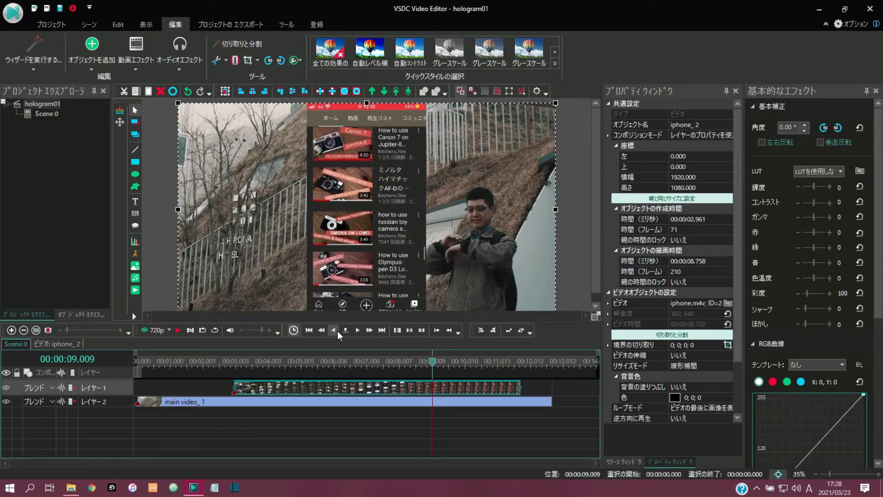
click(337, 330)
click(337, 330)
click(337, 330)
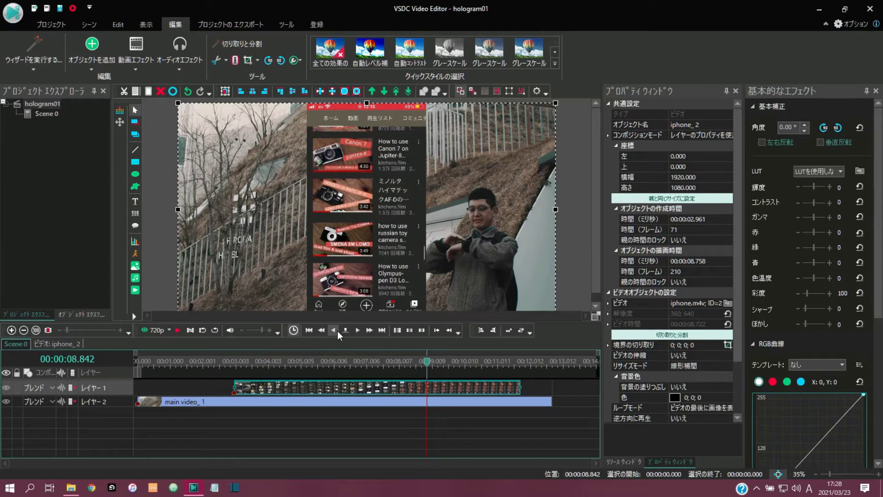
click(337, 330)
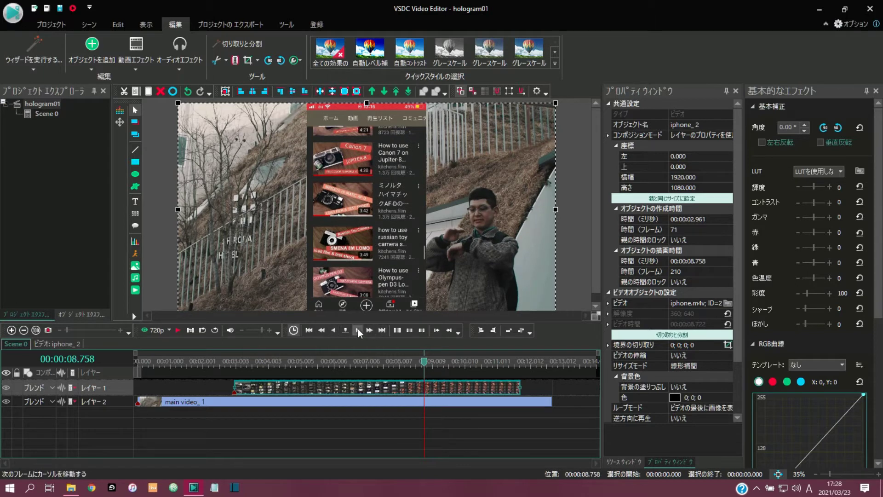
Step: Trim the end of the iphone clip at 00:00:09.300, the frame where the man taps his watch again
click(358, 331)
click(358, 330)
click(358, 330)
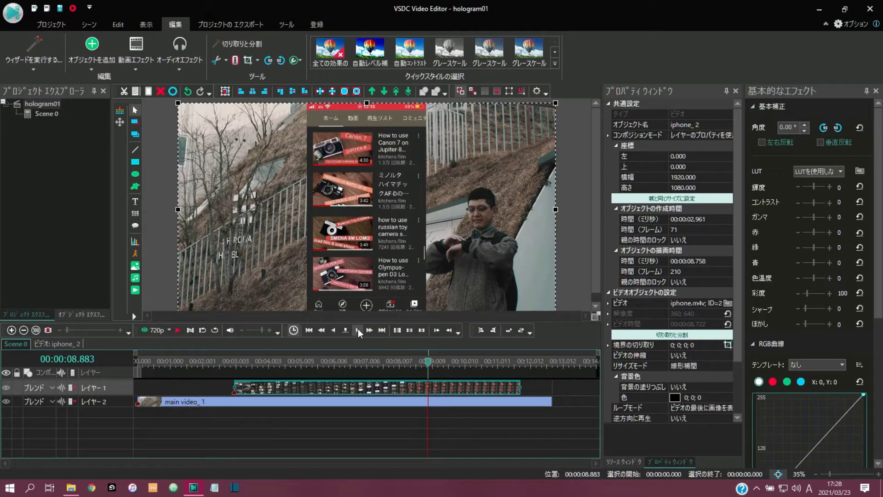
click(358, 329)
click(358, 329)
click(357, 329)
click(358, 329)
click(358, 329)
click(358, 329)
click(358, 330)
click(358, 329)
click(358, 330)
click(358, 330)
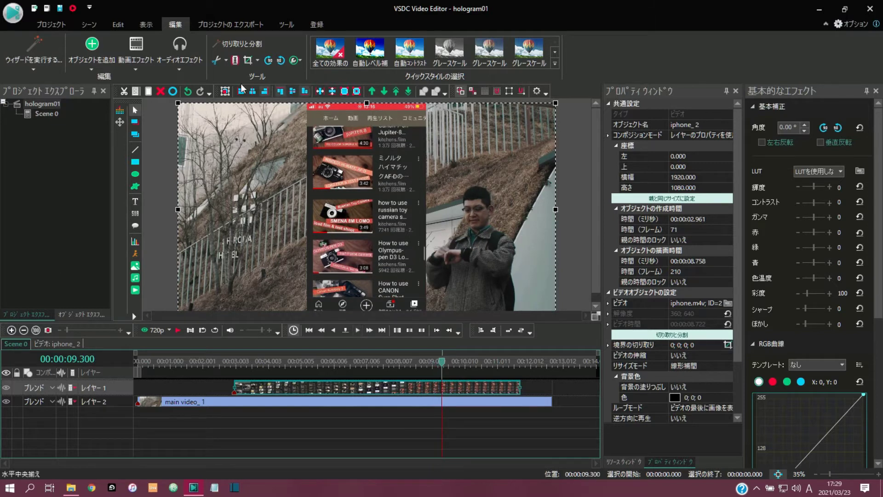
click(225, 61)
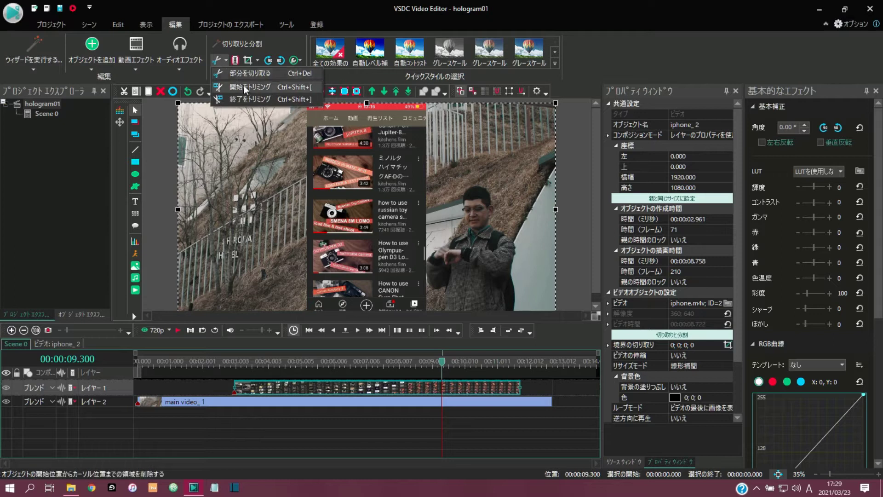
click(244, 98)
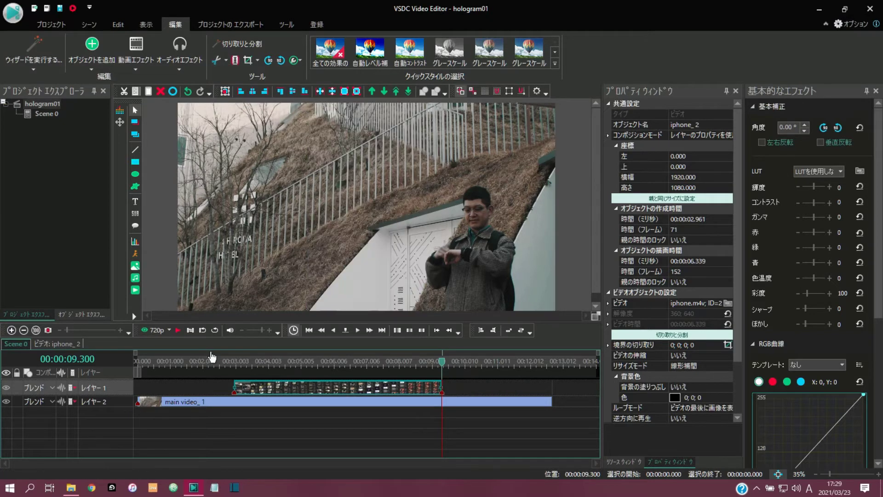
Step: Play the scene from about 2.2 seconds to check the trimmed iphone clip against the man's gestures
click(208, 363)
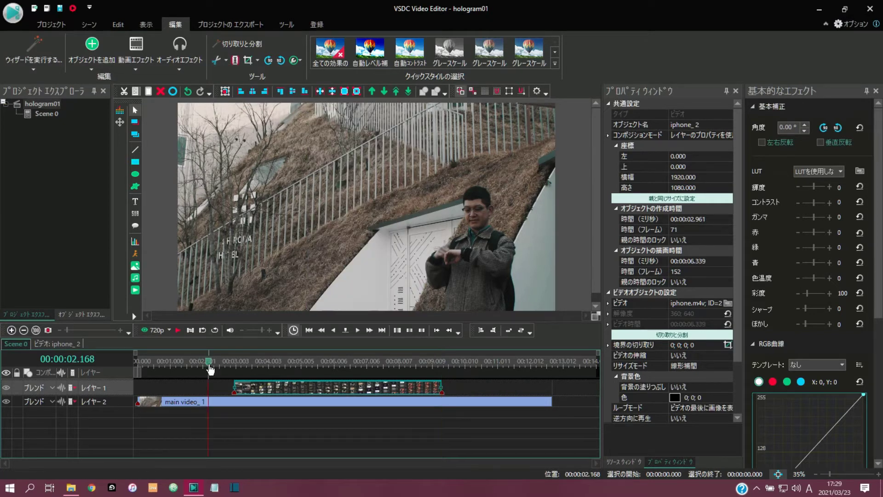
click(179, 331)
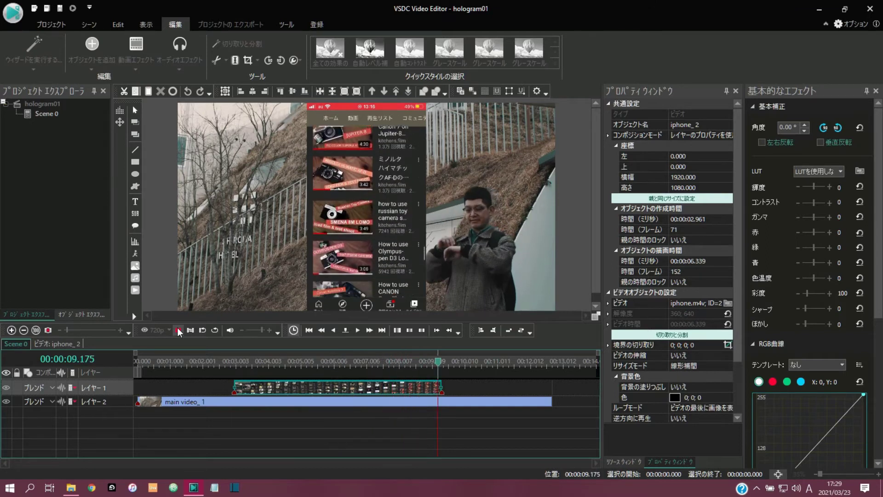
click(177, 327)
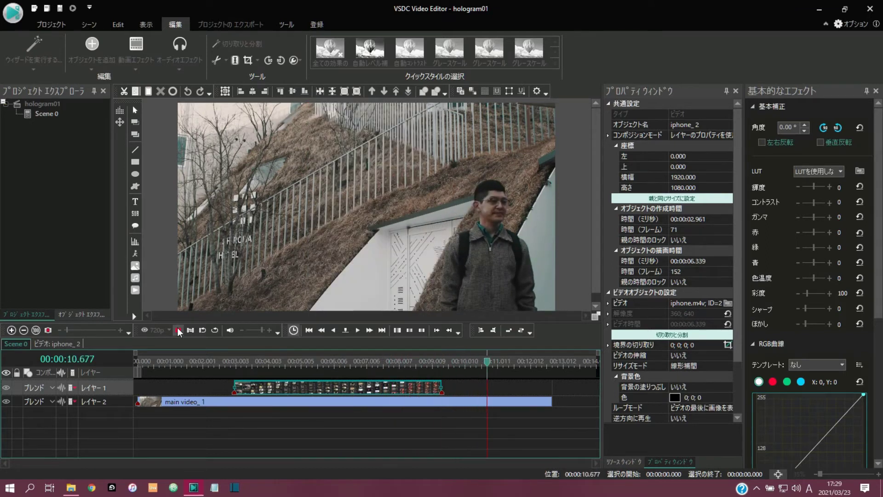
Step: At 00:00:03.461, shrink the iphone clip to about 1574 × 791 and place it beside the man at about left 272, top 65
click(252, 361)
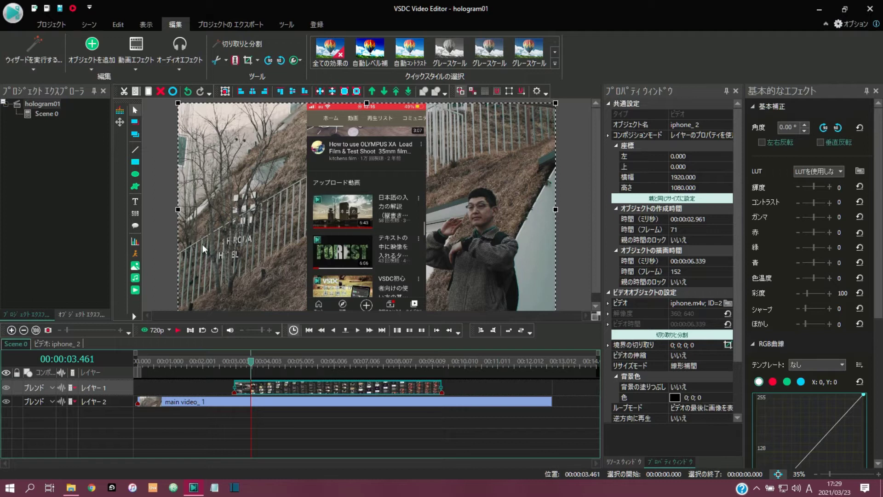
drag(555, 102, 488, 160)
drag(342, 229, 395, 185)
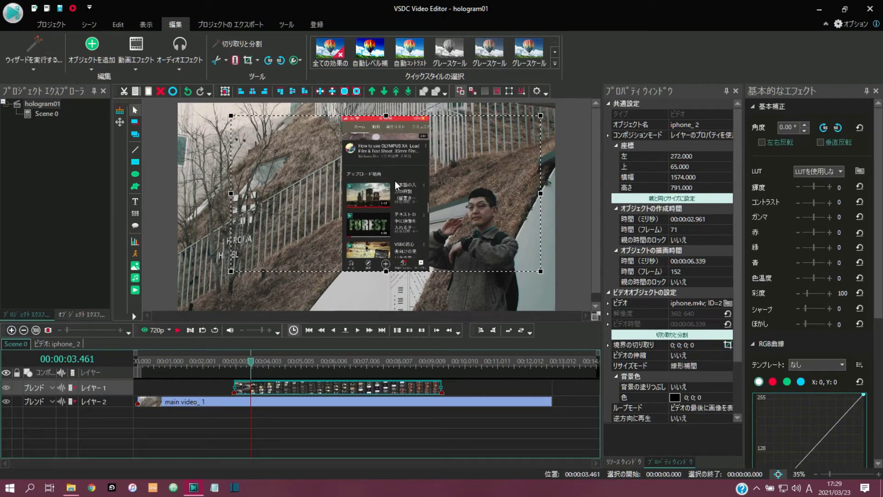
Step: Add a Flip (反転) transform effect to the iphone clip, keeping the default position settings
click(137, 69)
mouse_move(149, 116)
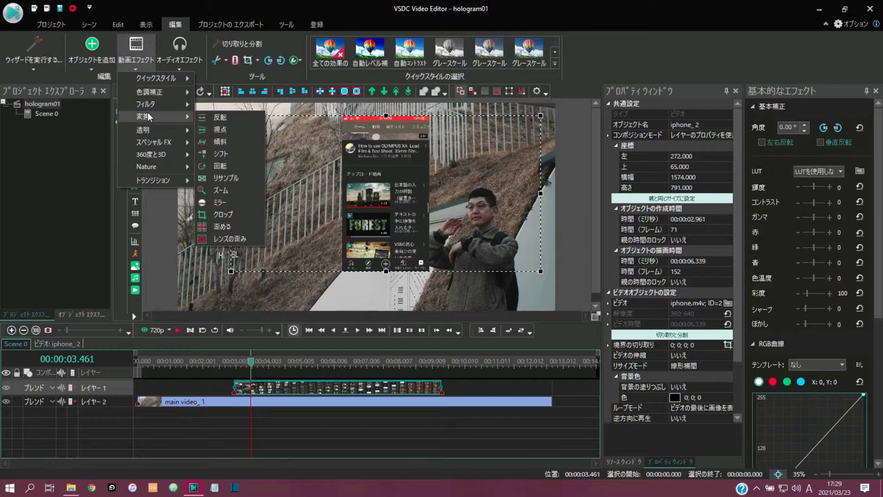
click(219, 118)
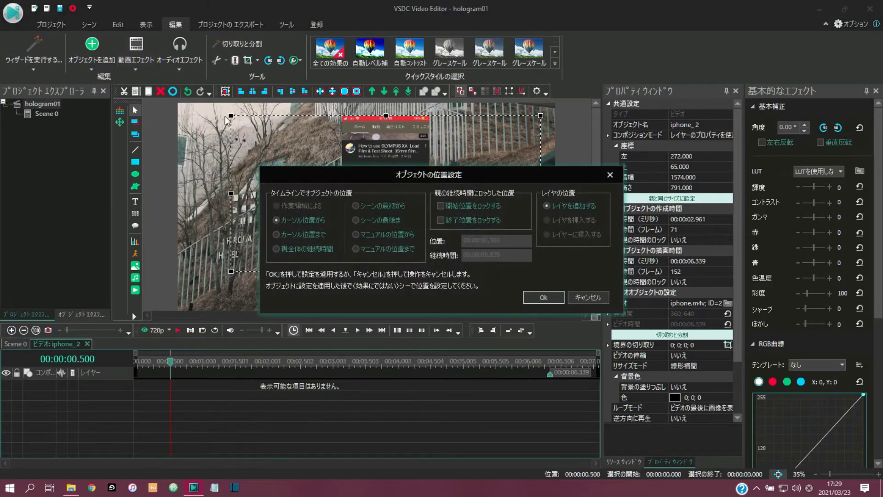
click(544, 299)
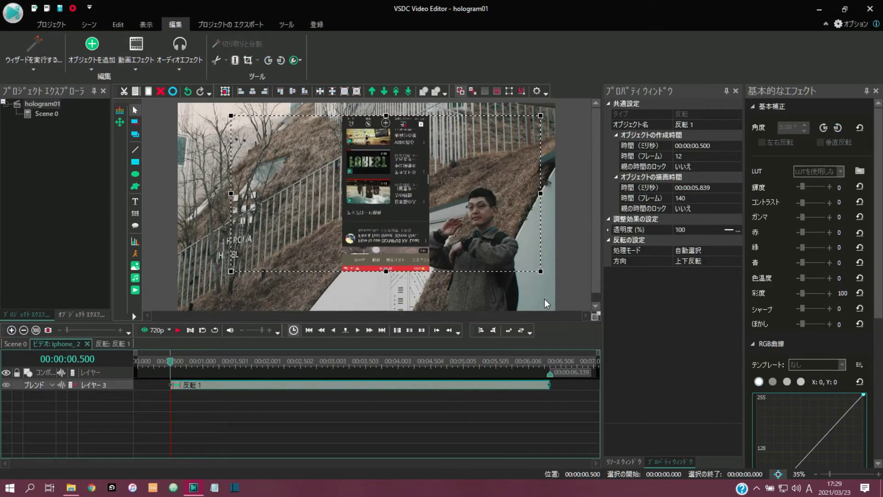
Step: Set the flip direction to horizontal (左右反転) and extend the effect's start back to 00:00:00.000 of the iphone clip
click(721, 260)
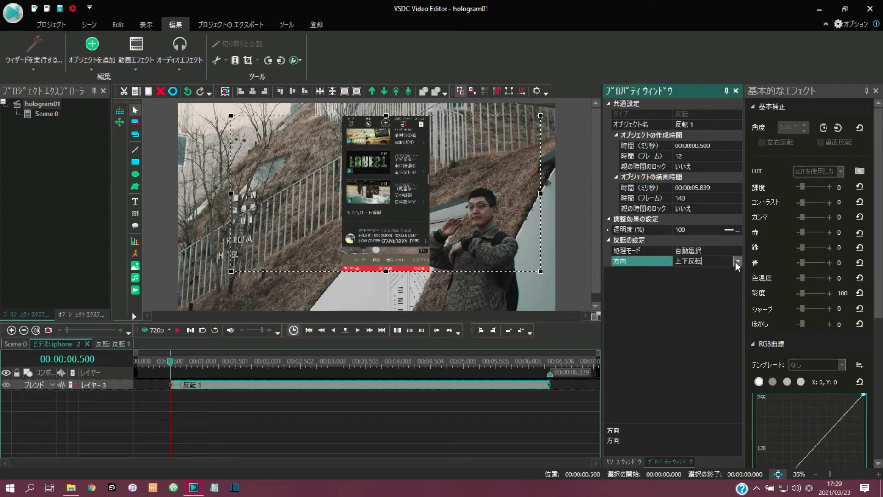
click(737, 261)
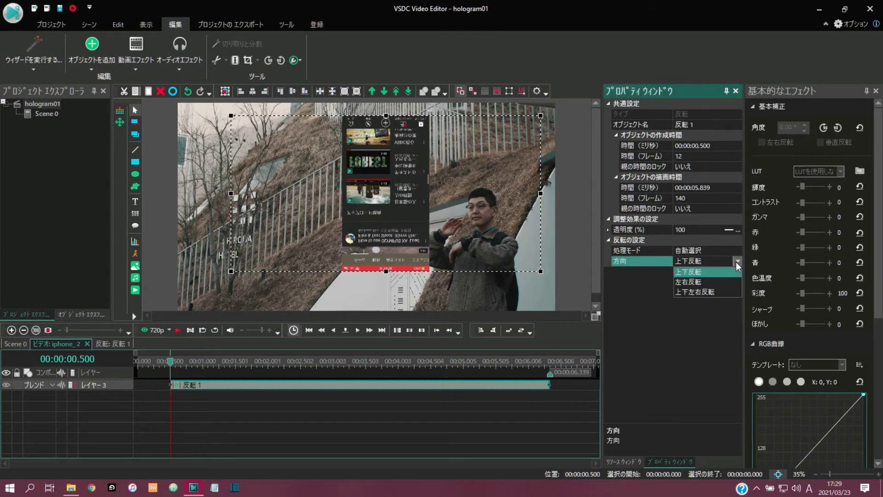
click(697, 281)
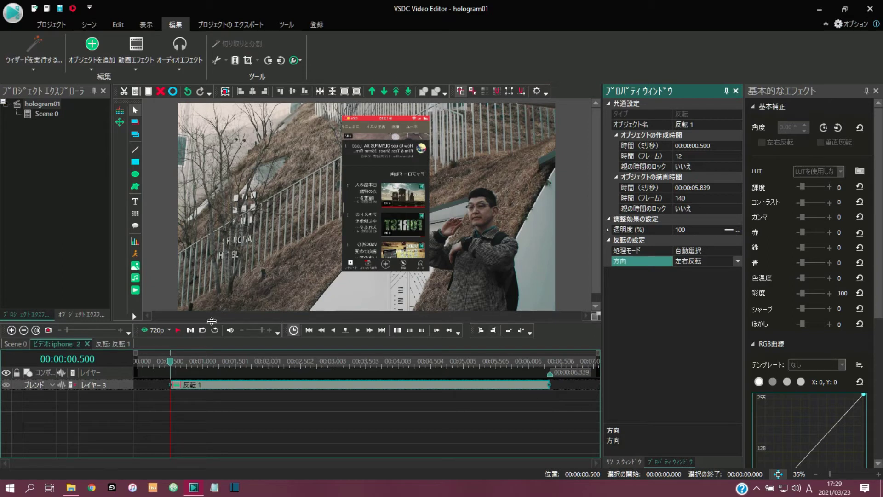
drag(170, 385, 137, 385)
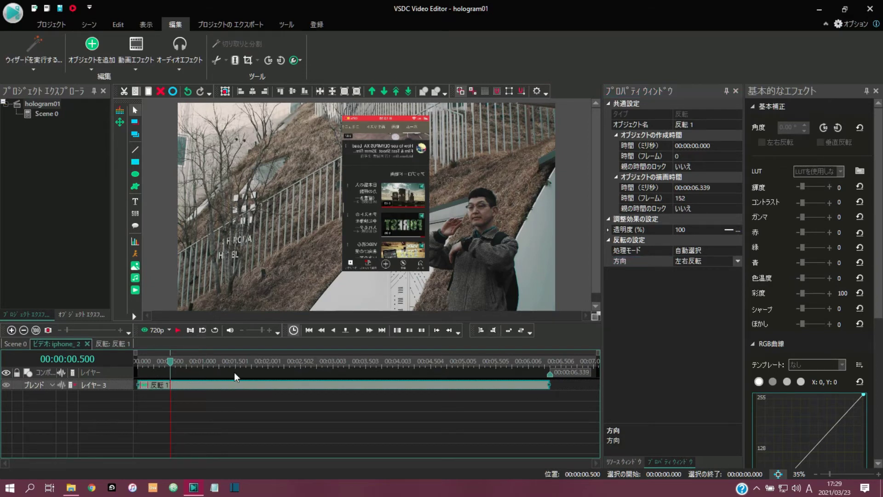
Step: Add a Perspective (視点) transform effect to the iphone clip, keeping the default position settings
click(139, 59)
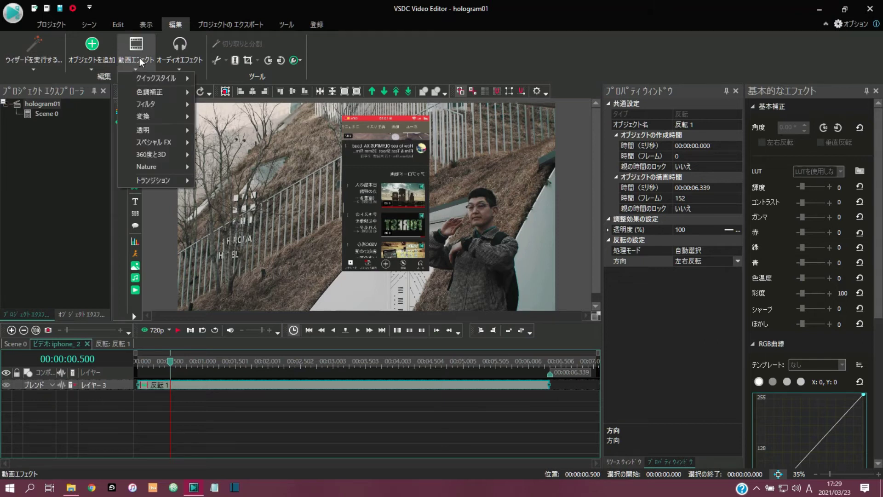
mouse_move(162, 117)
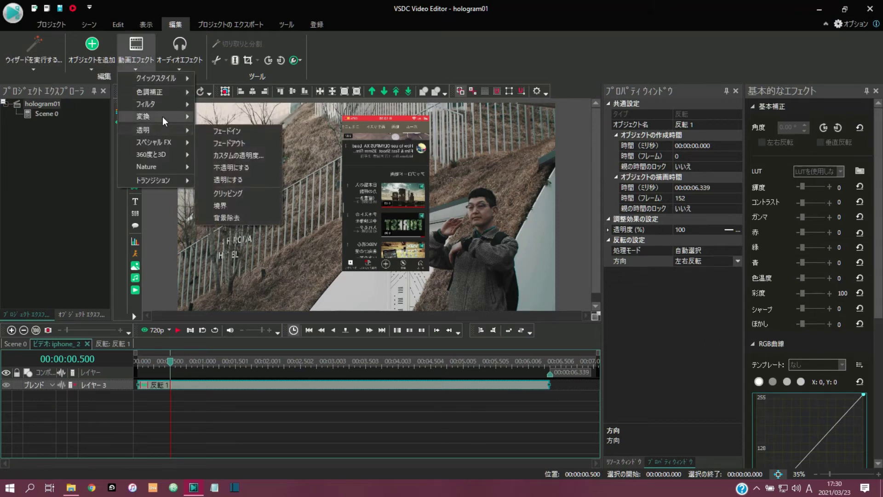
click(223, 130)
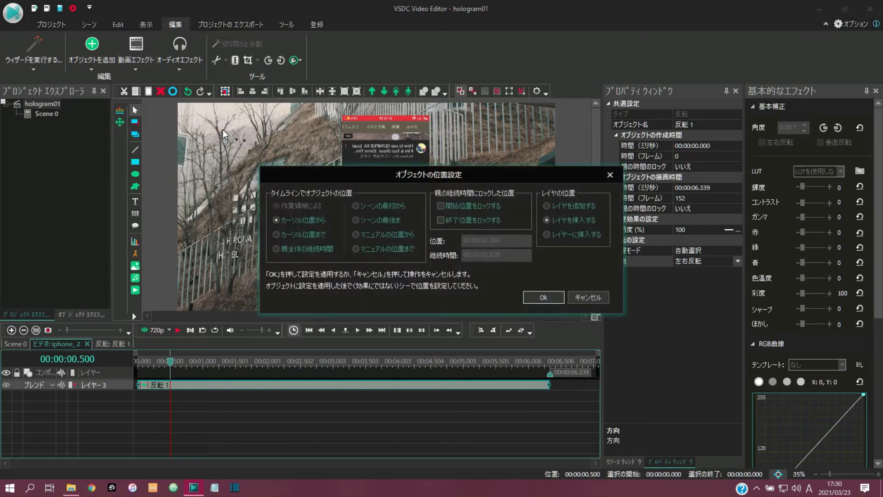
click(535, 296)
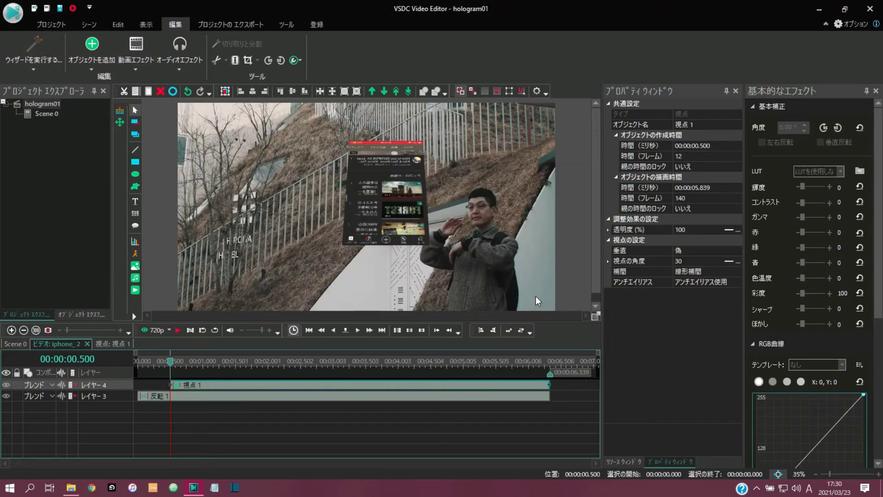
Step: Set the perspective angle to 31 and extend the effect's start back to 00:00:00.000 of the iphone clip
click(695, 261)
click(720, 260)
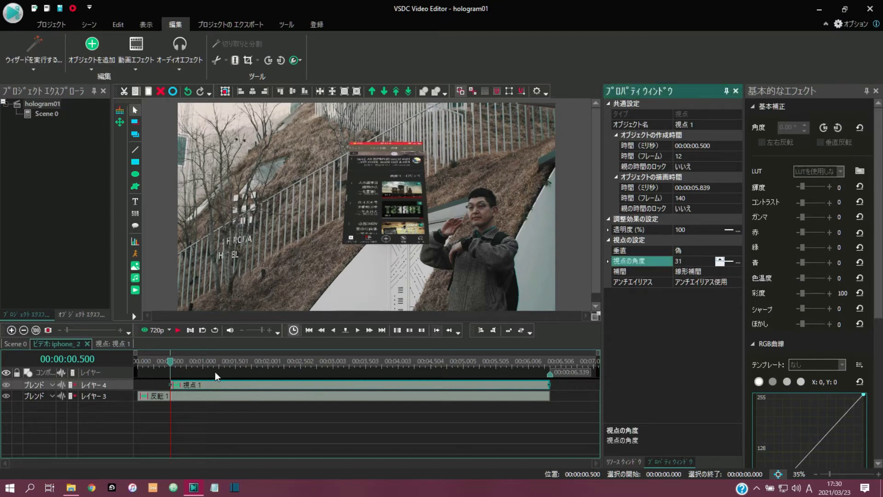
drag(171, 384, 138, 384)
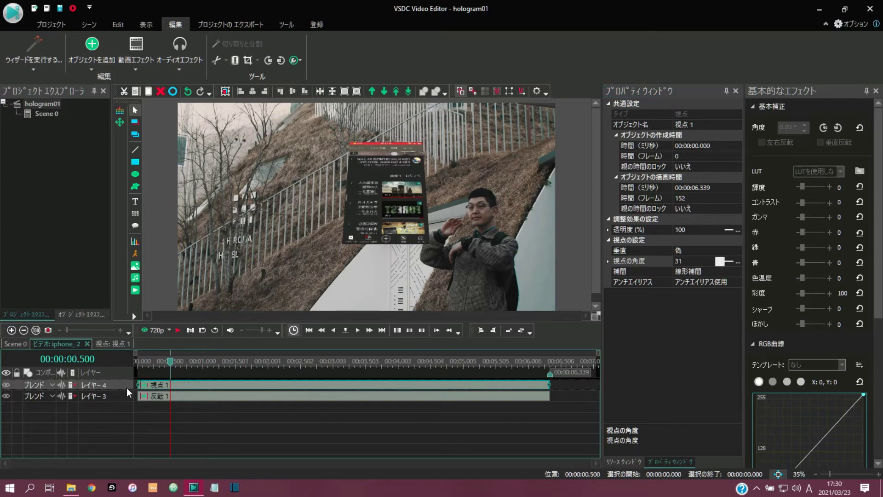
Step: Make the perspective effect vertical (垂直: 真) and set its angle to 32
click(736, 250)
click(738, 250)
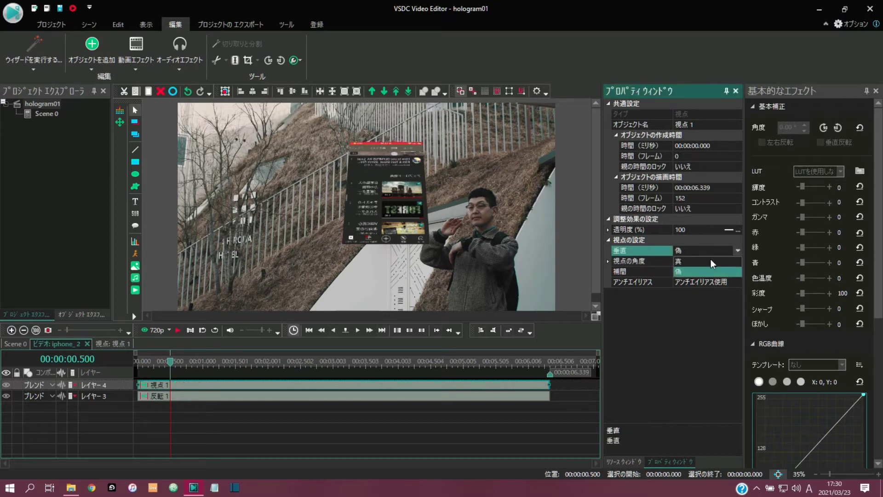
click(711, 260)
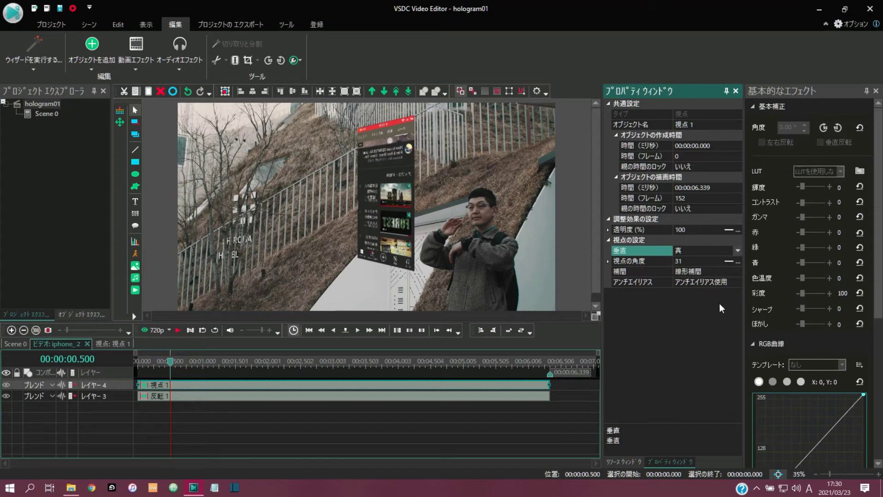
click(704, 260)
click(721, 260)
click(721, 260)
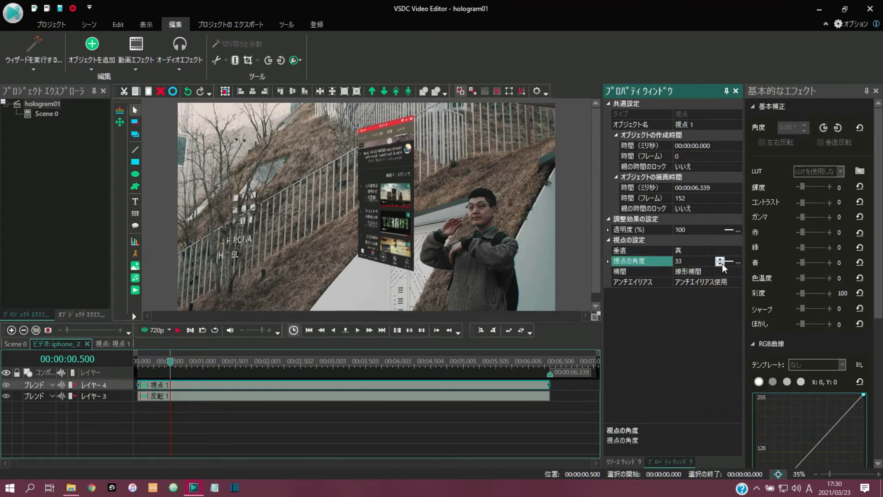
click(721, 263)
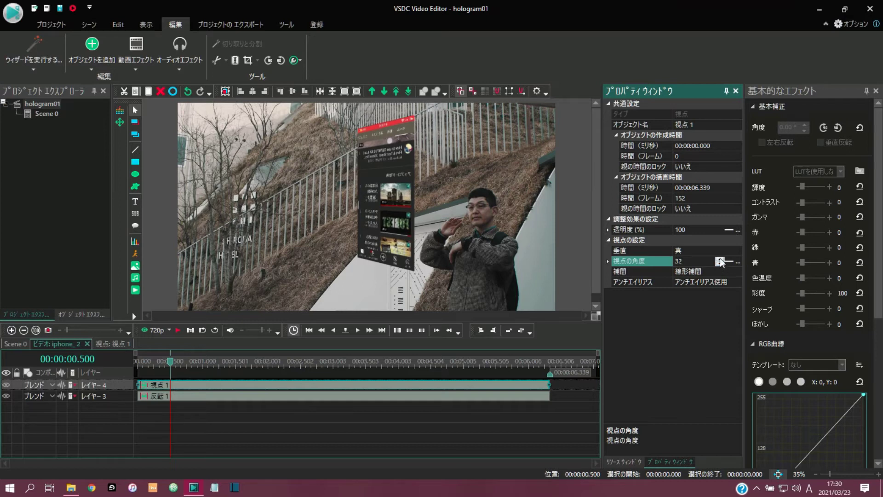
Step: Add a Slant (傾斜) transform effect to the iphone clip, keeping the default position settings
click(137, 54)
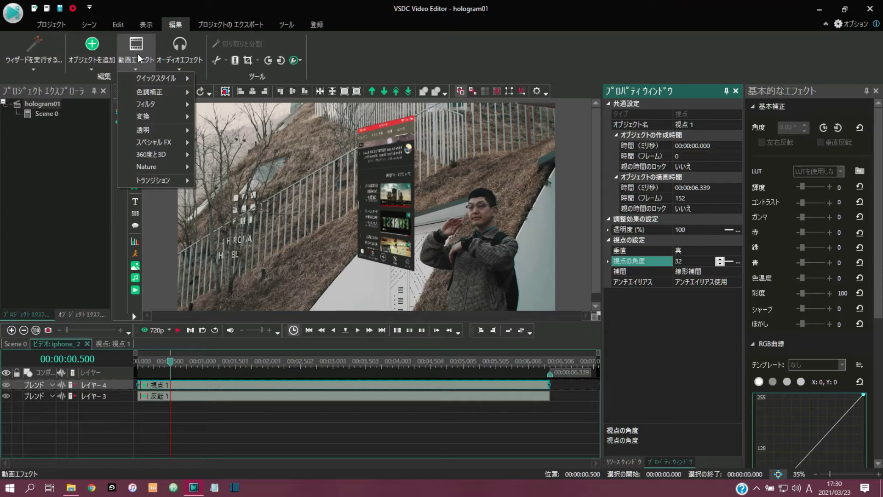
mouse_move(150, 113)
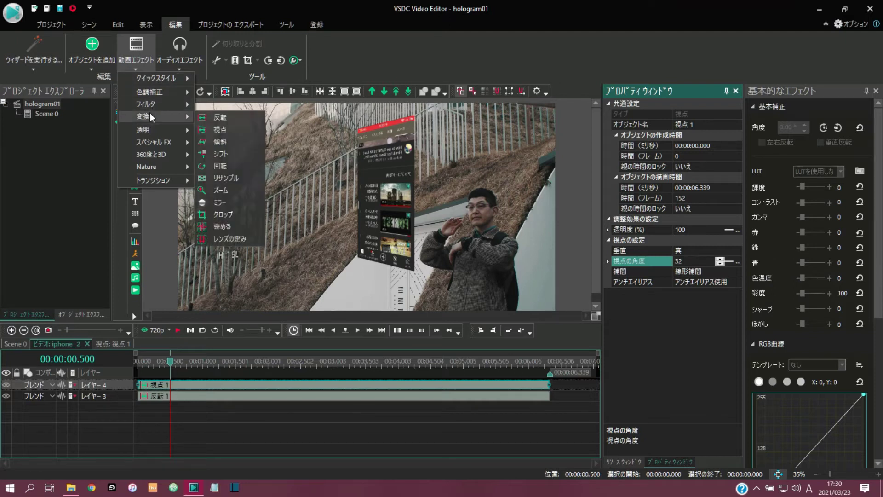
click(232, 142)
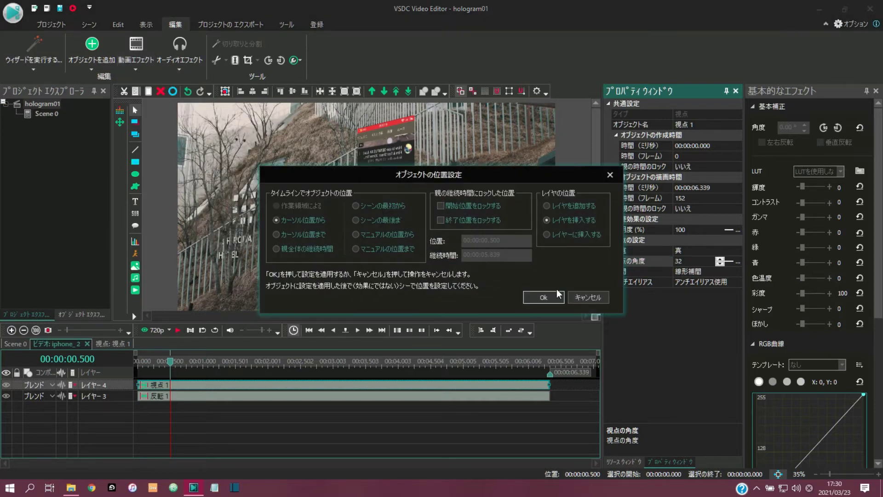
click(554, 293)
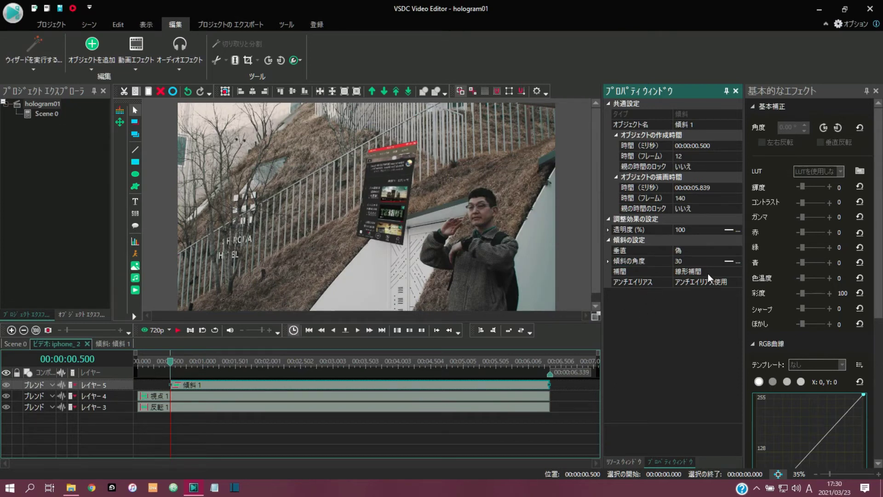
Step: Set the slant angle of the effect to -14
click(711, 261)
click(720, 263)
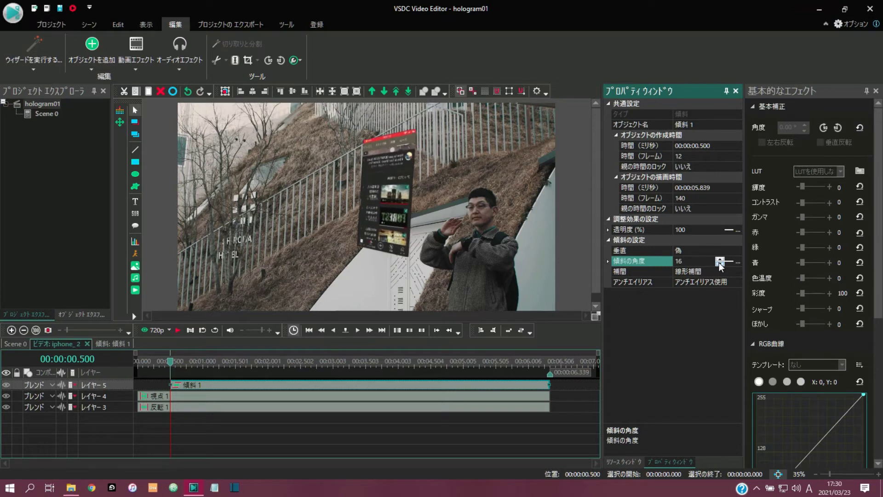
click(719, 262)
click(719, 263)
click(719, 263)
click(719, 263)
click(719, 260)
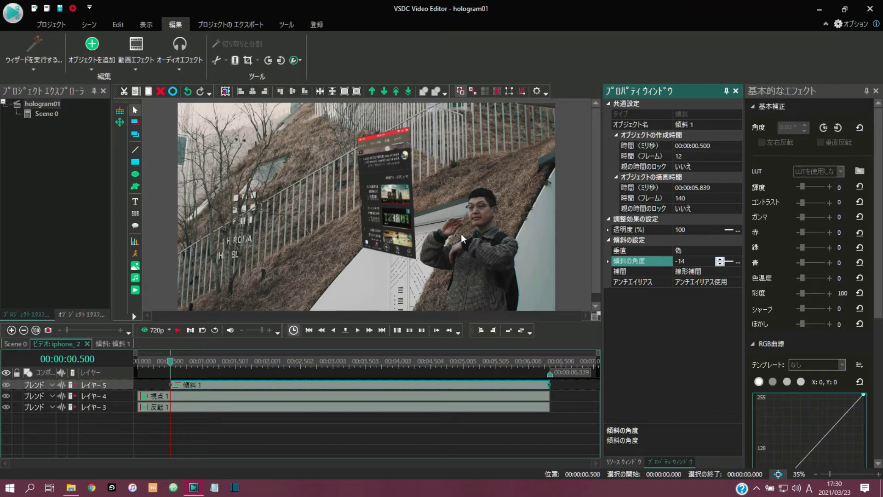
Step: Move the slanted phone screen up beside the man's head and extend the slant effect's start back to 00:00:00.000 of the iphone clip
click(400, 194)
drag(397, 194, 436, 174)
click(181, 386)
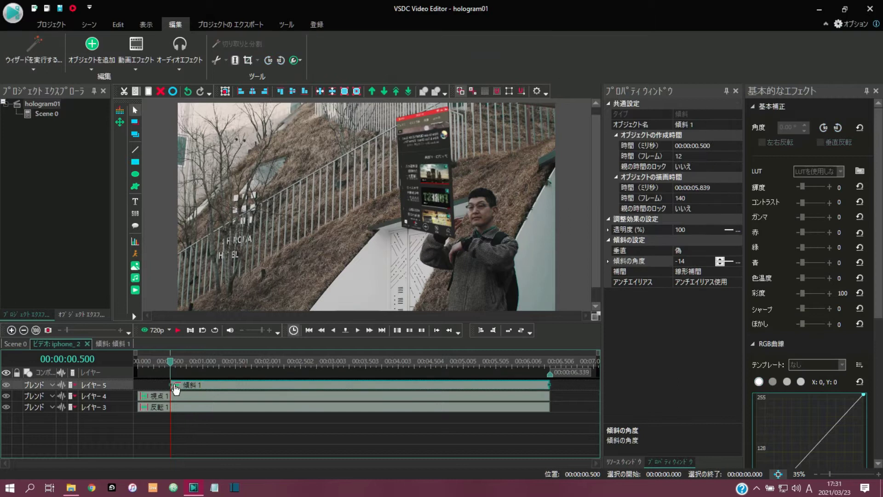
drag(171, 385, 137, 386)
Step: Play the iphone clip from its start, and in Scene 0 play from 00:00:02.460 to check the slanted phone screen
drag(170, 361, 138, 361)
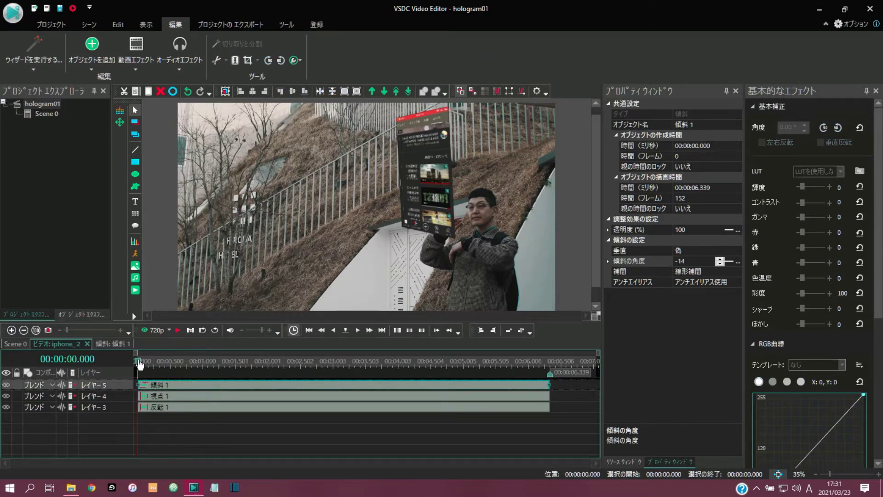
click(177, 331)
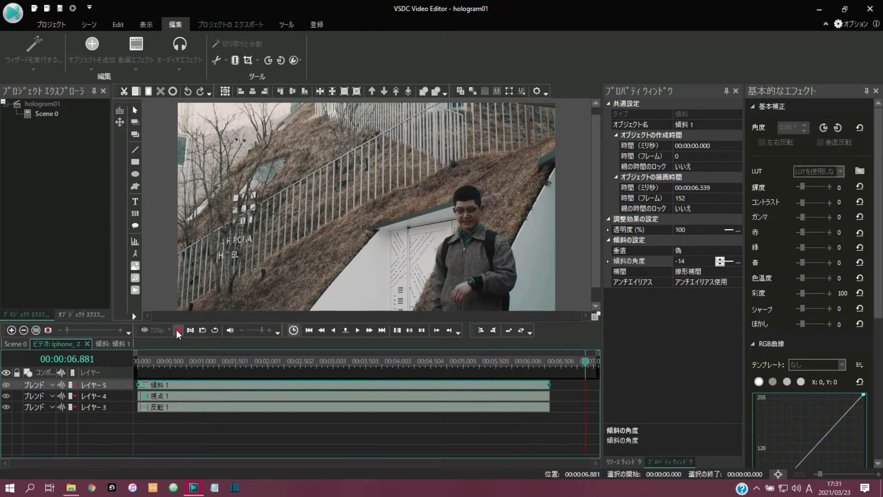
click(176, 330)
click(18, 343)
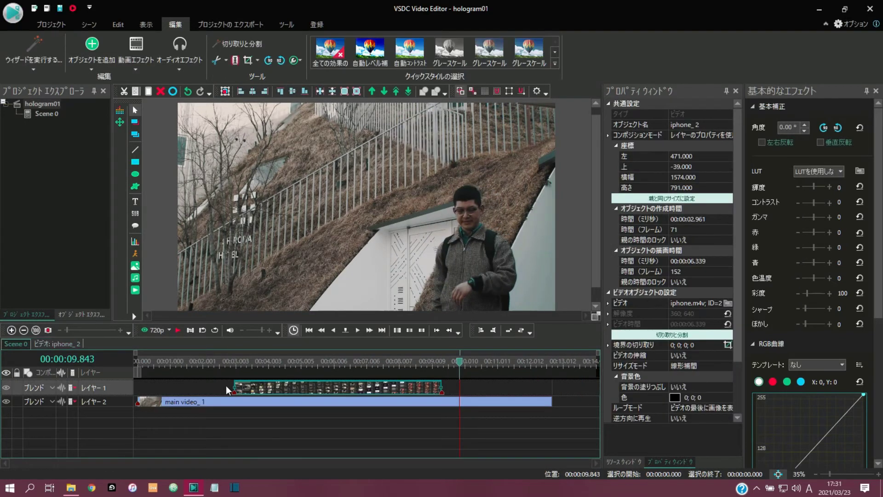
click(219, 361)
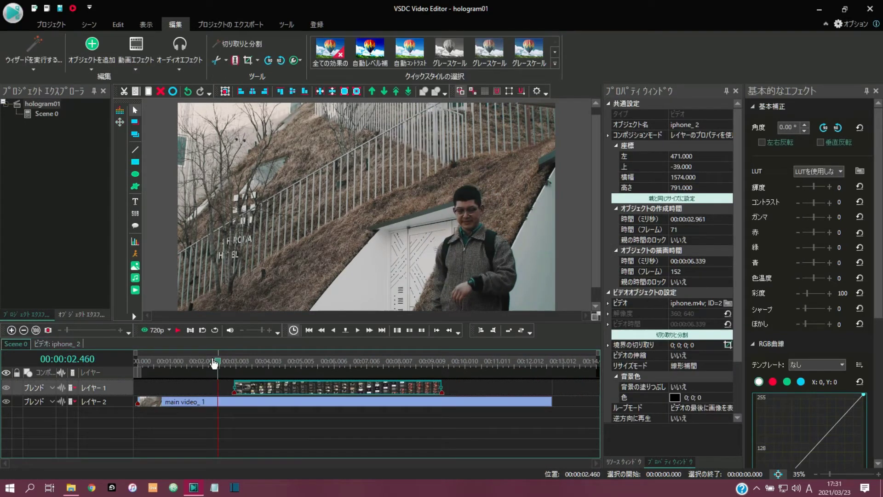
click(178, 330)
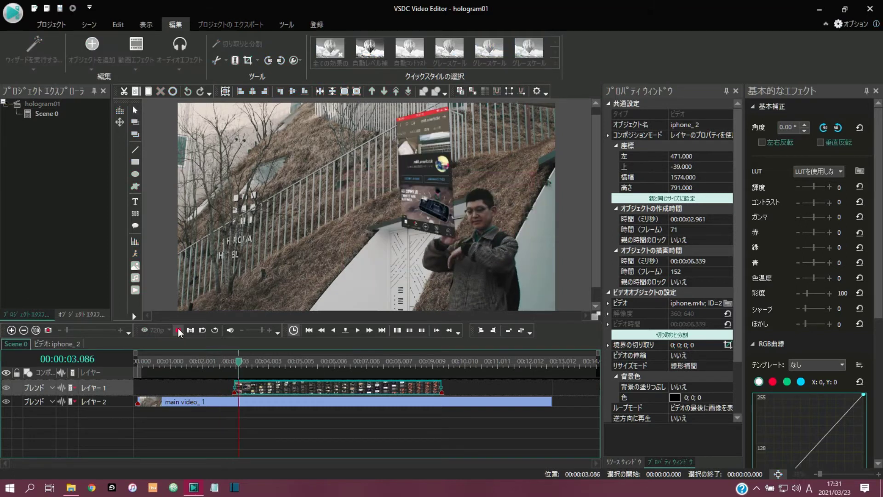
click(177, 329)
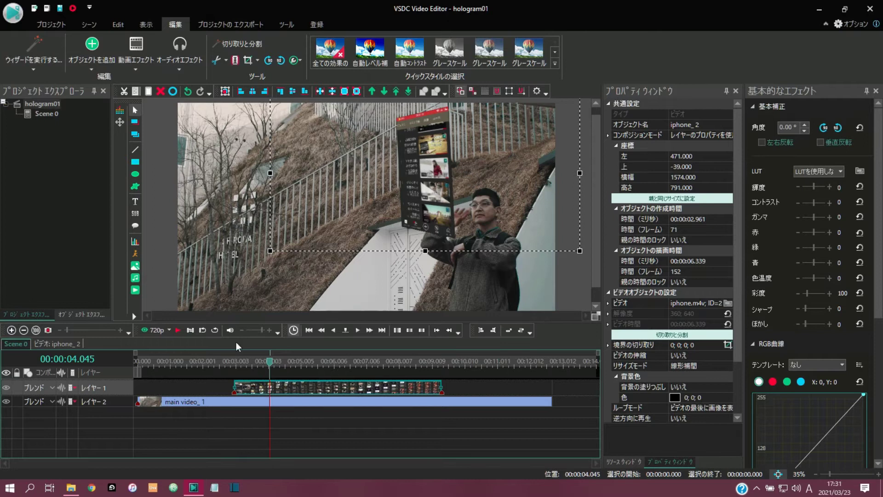
Step: Add a Zoom (ズーム) transform effect to the iphone clip, keeping the default position settings
click(137, 63)
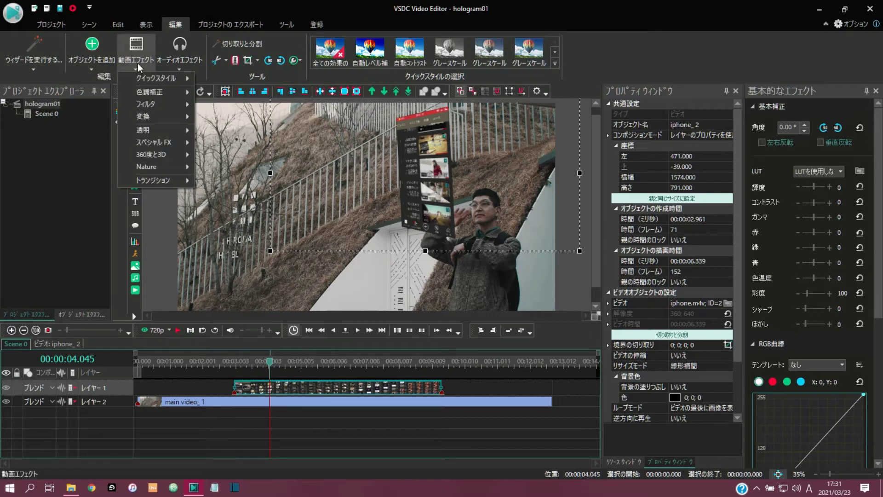
mouse_move(165, 91)
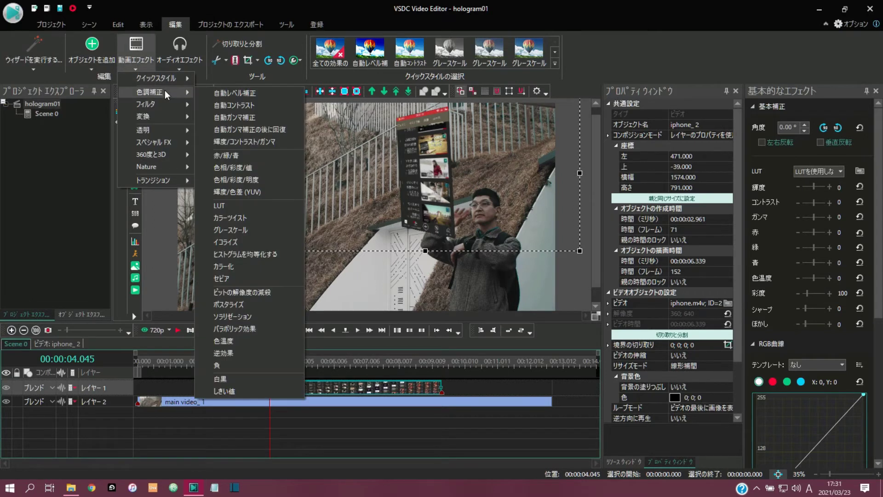
mouse_move(163, 116)
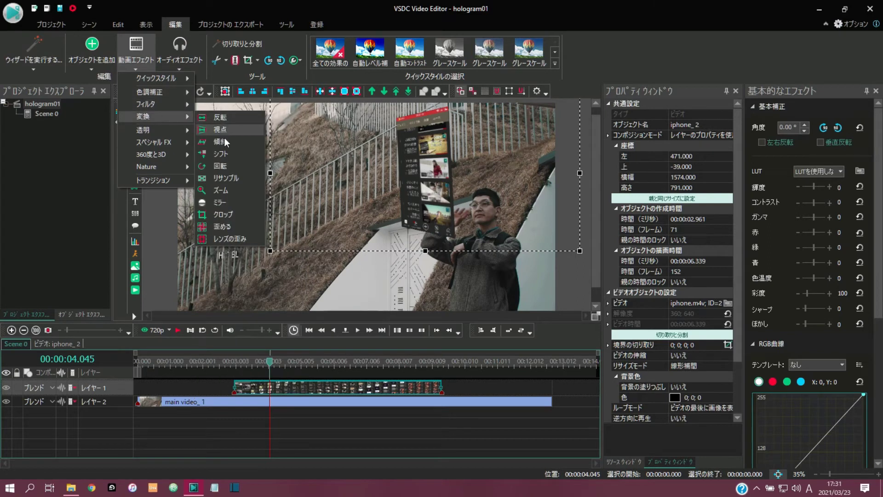
click(228, 192)
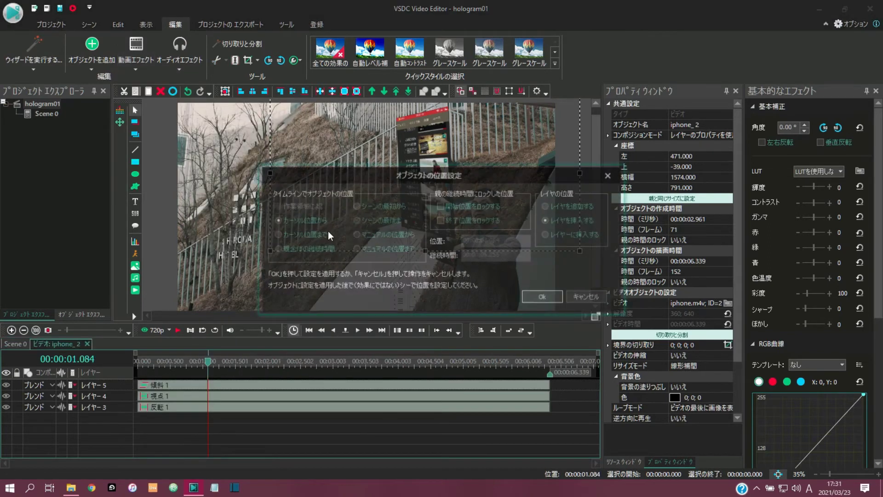
click(546, 293)
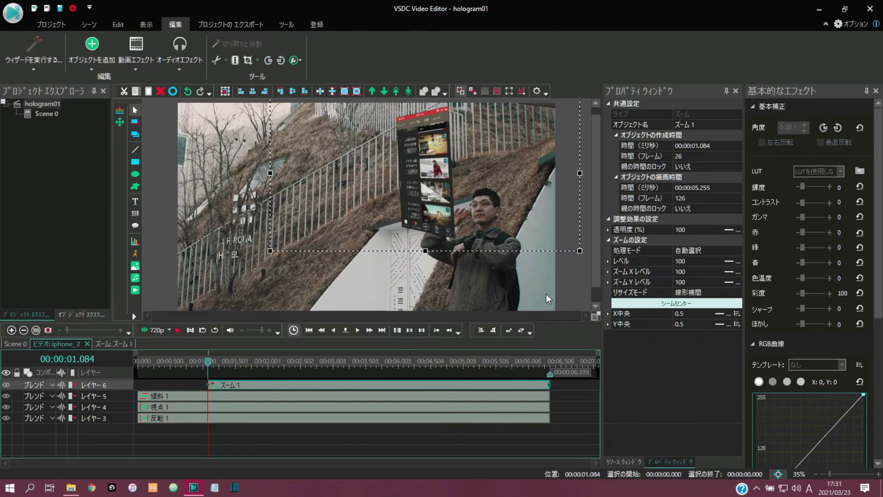
Step: Move the zoom effect to the start of the iphone clip and set its duration to 10 frames
drag(266, 389, 196, 389)
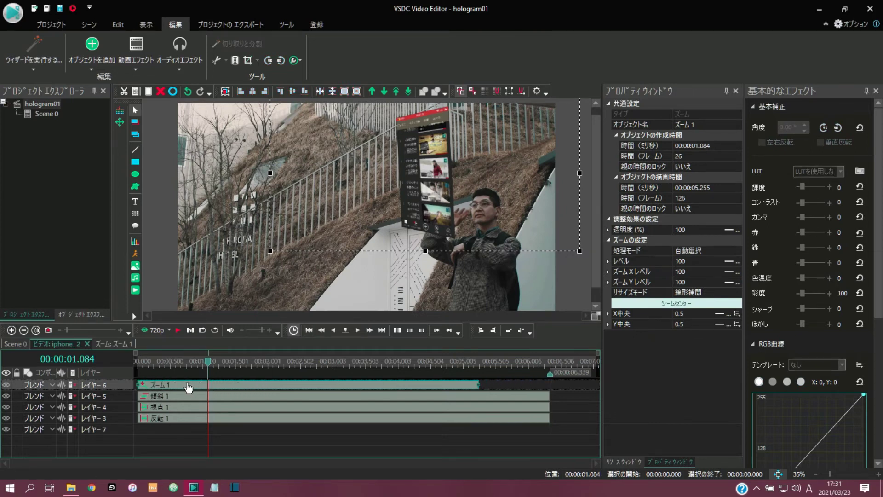
click(690, 198)
text(10)
key(Return)
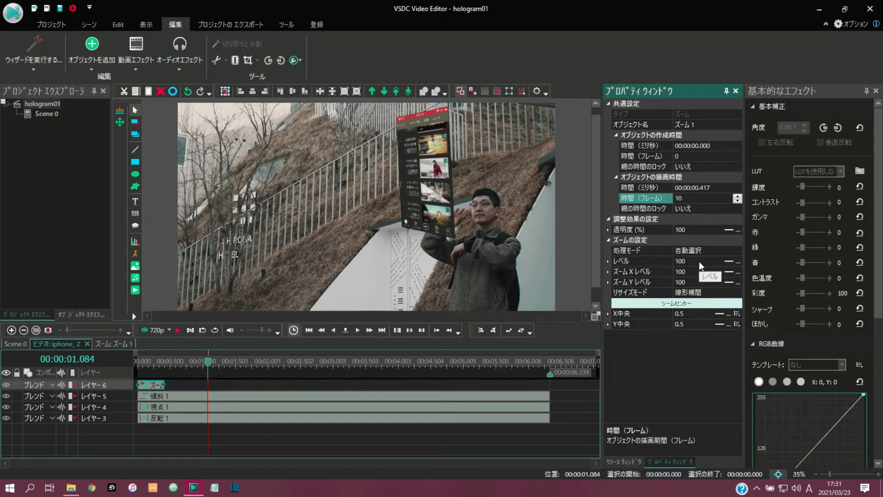
Step: Make the zoom level change linearly over the effect, from 0 to 100
click(729, 262)
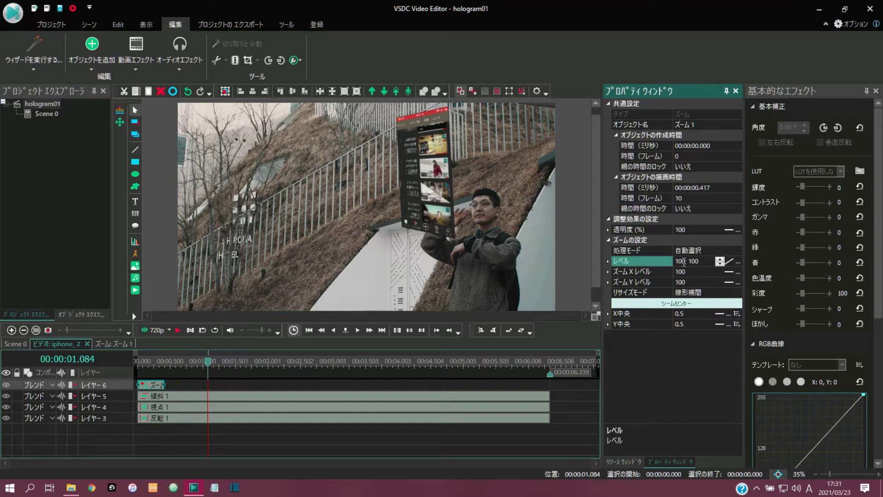
drag(686, 261, 675, 262)
text(0)
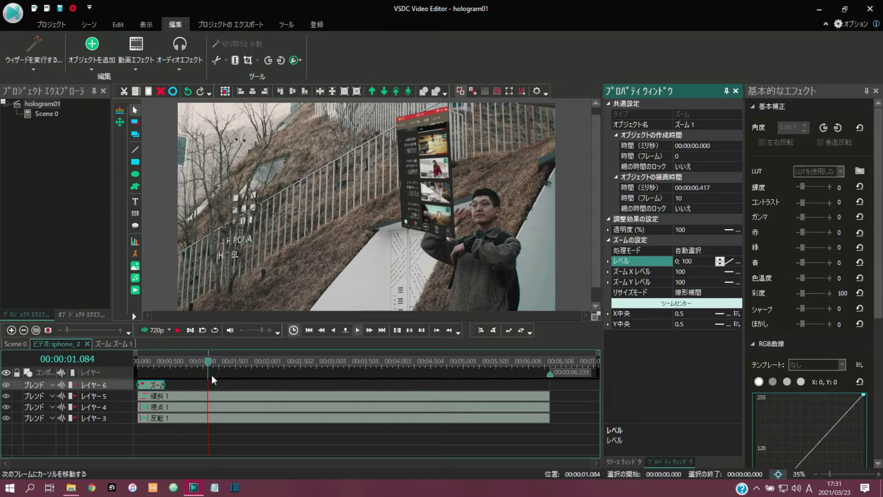
Step: Play the iphone clip from 00:00:00.000 to check the zoom-in appearance of the phone screen
drag(208, 363, 129, 369)
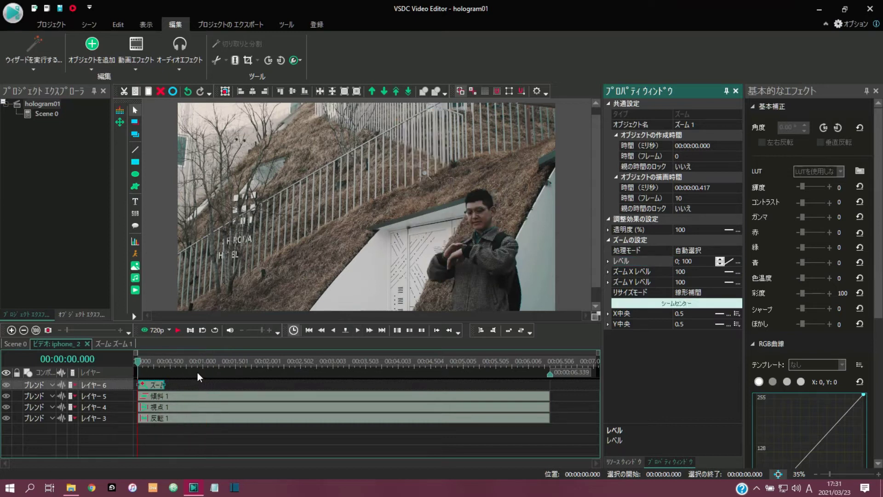
click(178, 330)
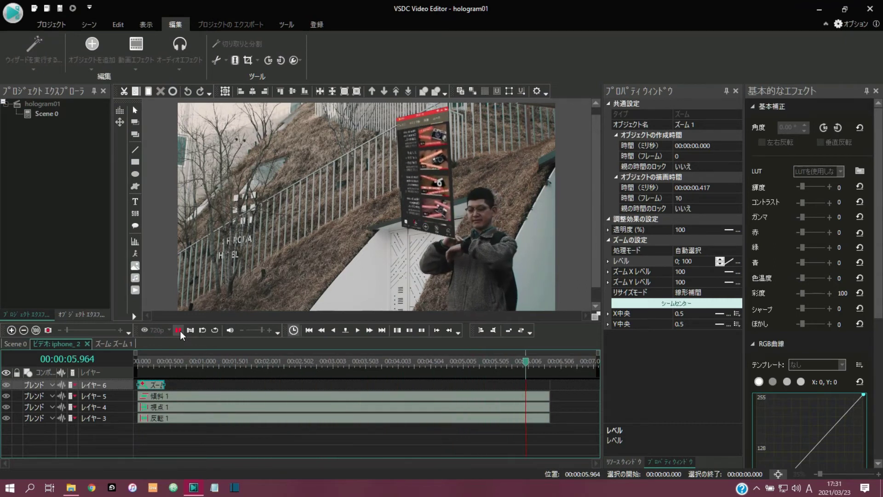
click(179, 330)
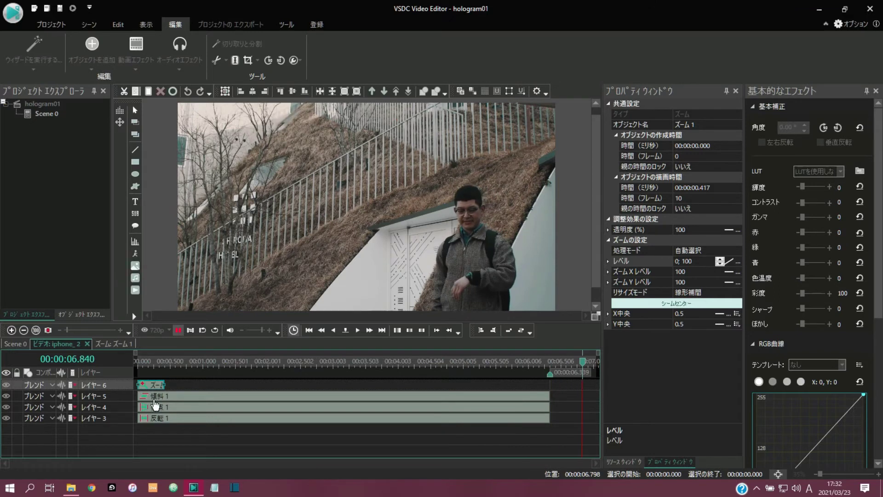
Step: Duplicate the zoom effect and place the copy at the end of the iphone clip, starting at 00:00:05.922
right_click(154, 391)
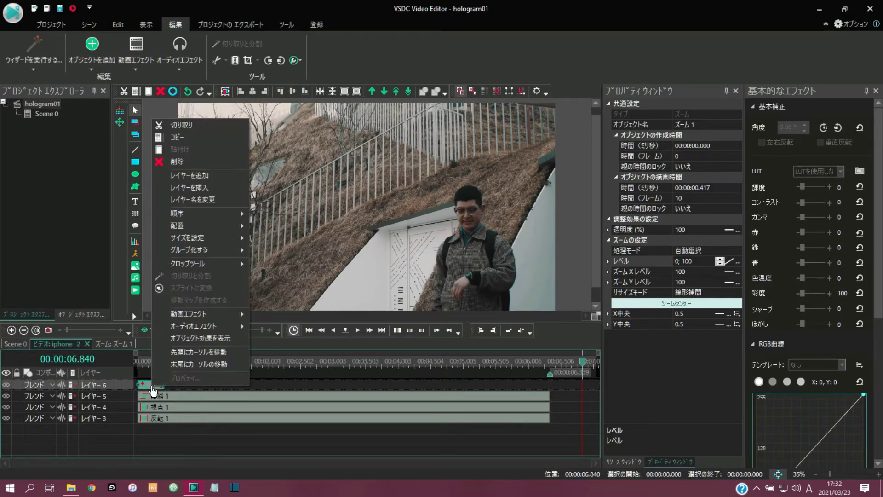
click(181, 137)
right_click(204, 383)
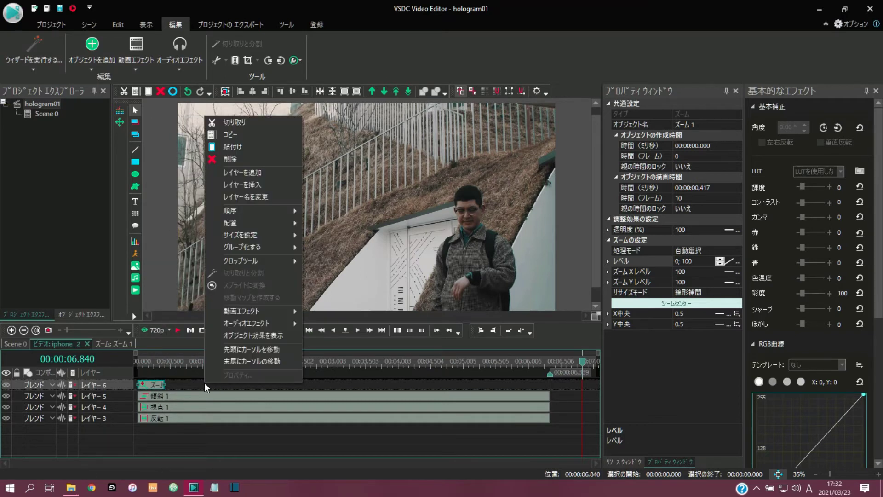
click(257, 143)
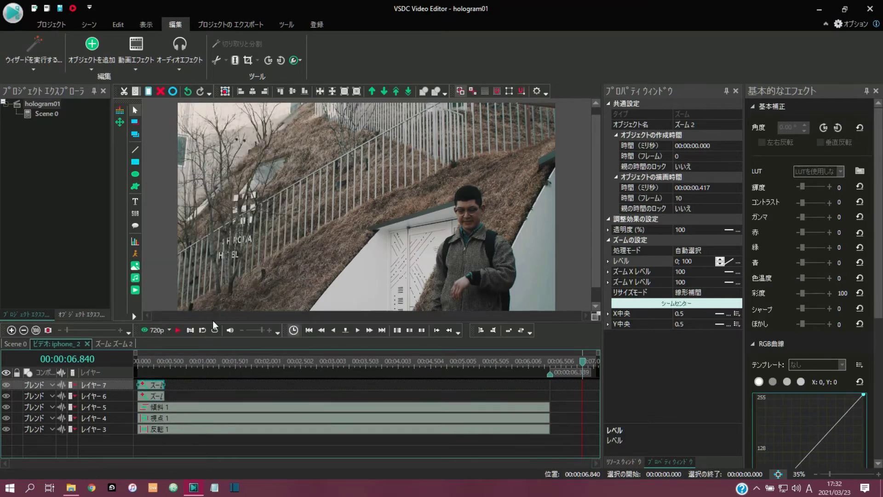
drag(150, 385, 343, 396)
drag(416, 407, 541, 398)
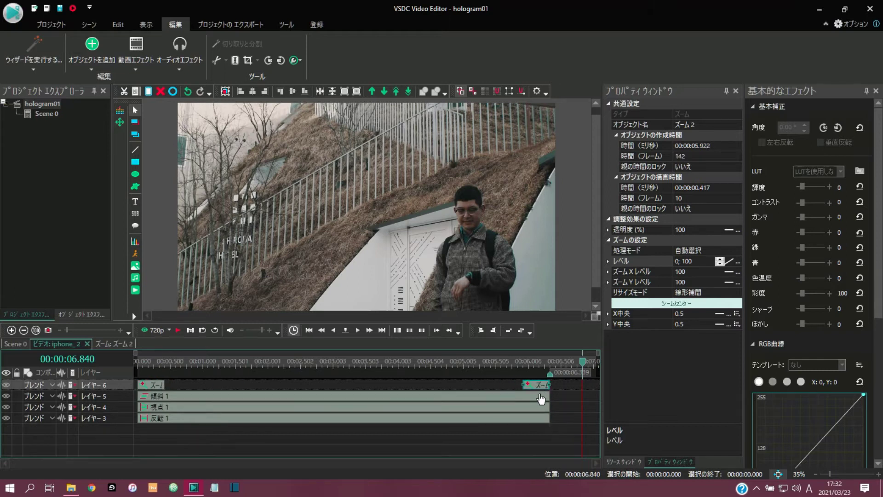
Step: Reverse the ending zoom's level so it goes from 100 to 0, and play back the end of the clip
click(677, 261)
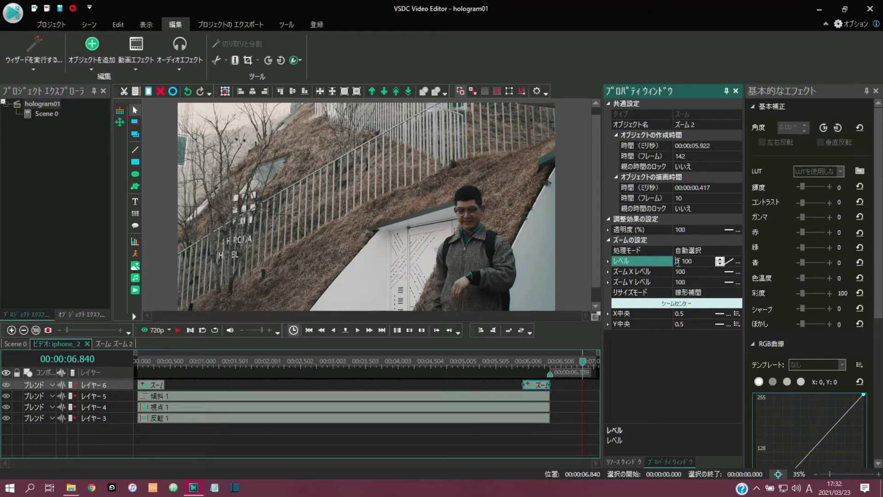
text(100)
key(BackSpace)
key(BackSpace)
click(510, 360)
click(176, 330)
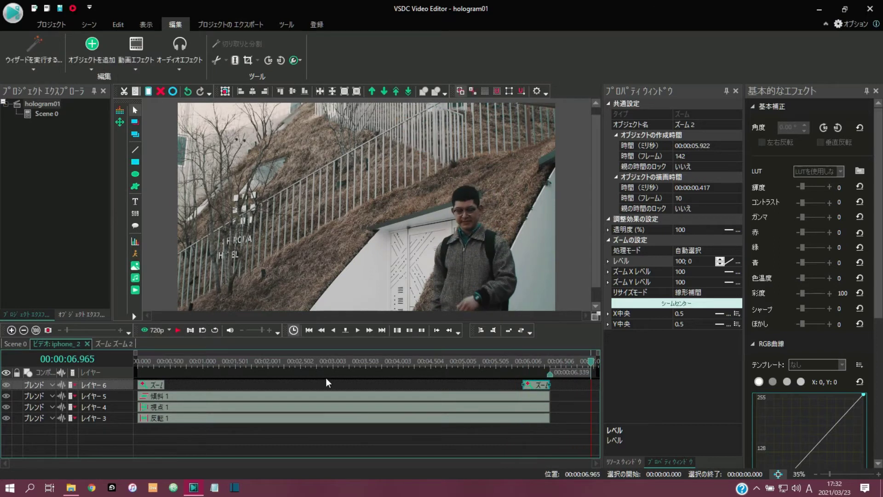
Step: Return to Scene 0, move the playhead to the iphone clip's start, and create a movement map from the main video, saved as main video
click(15, 344)
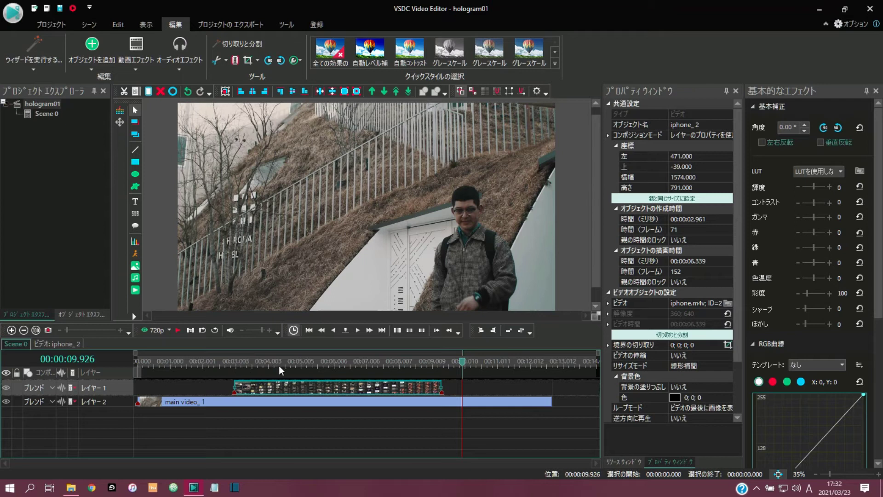
click(308, 331)
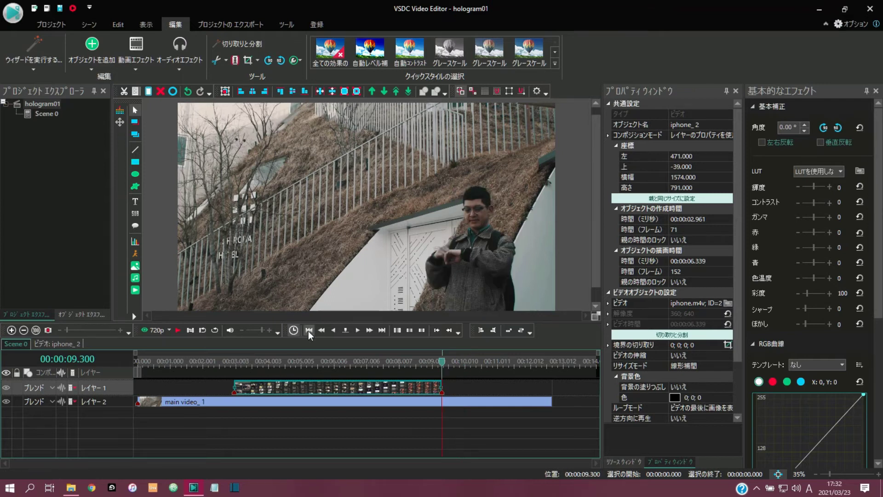
click(308, 330)
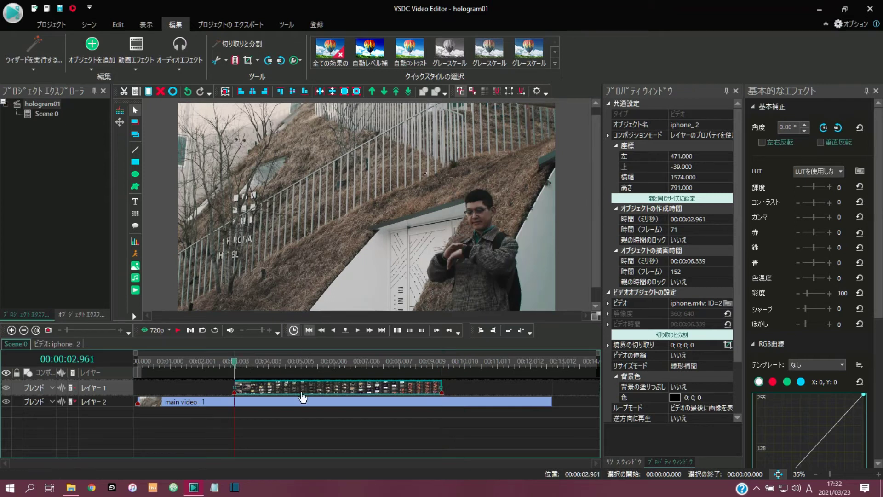
click(277, 409)
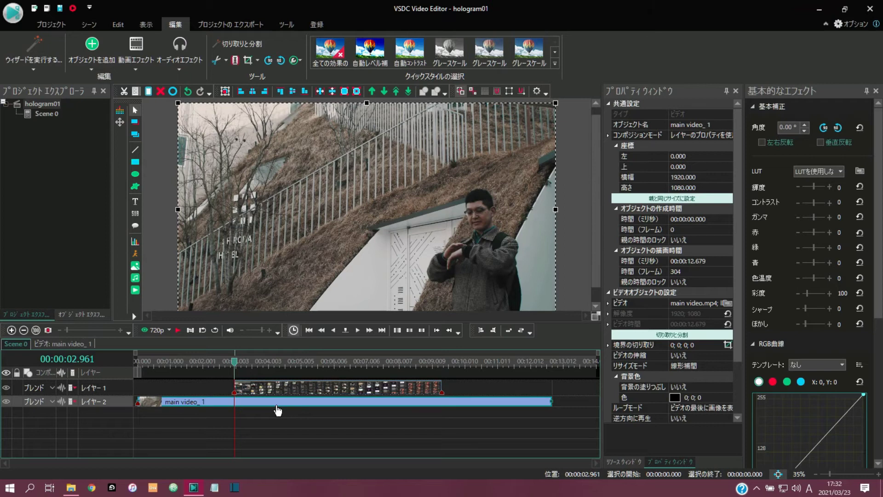
right_click(278, 409)
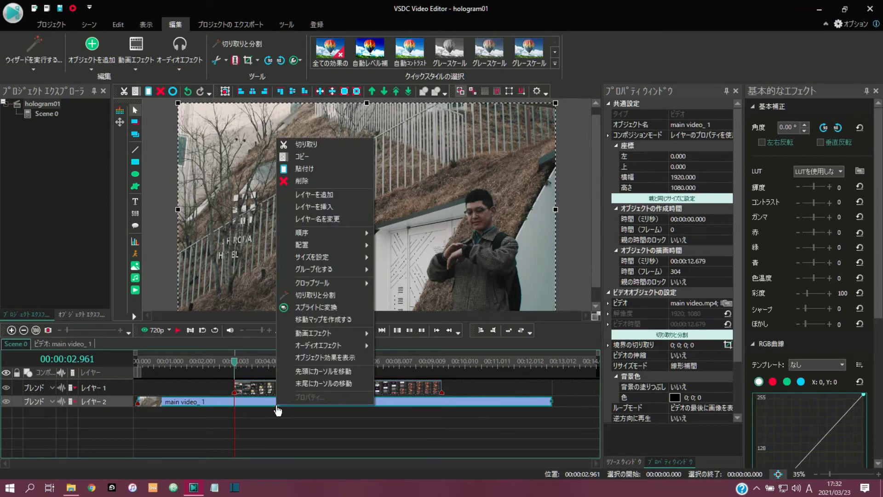
click(326, 320)
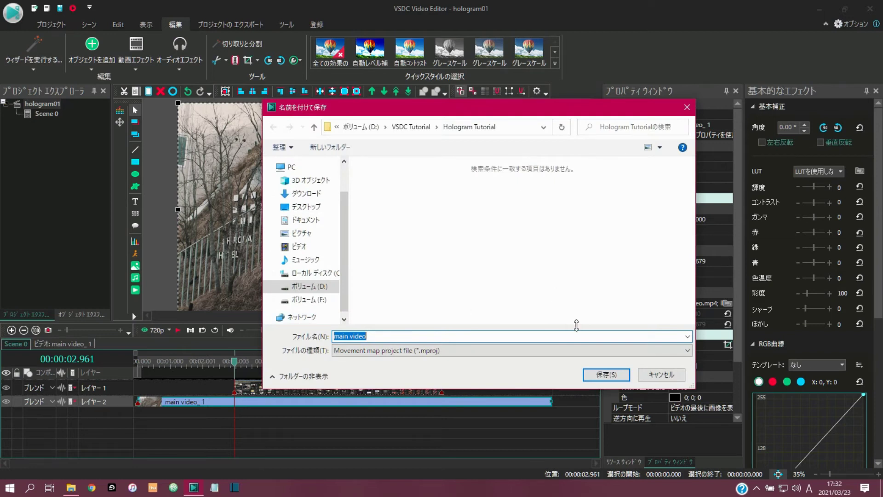
click(599, 377)
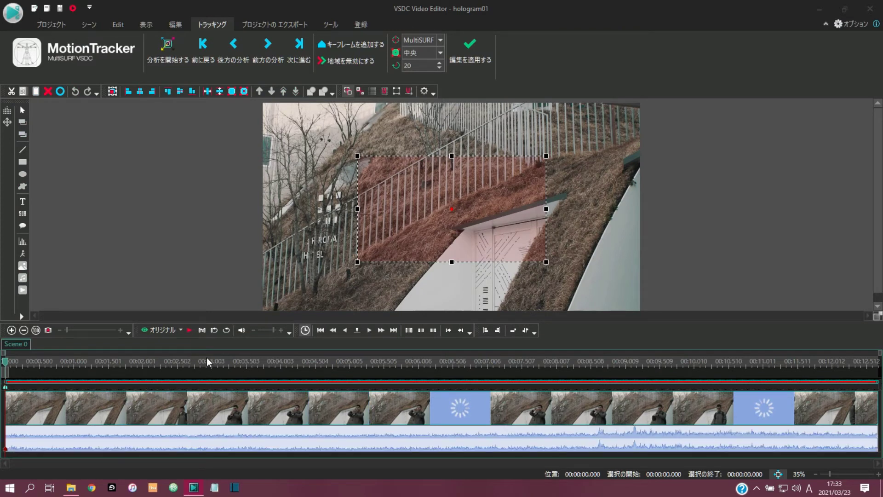
Step: Position the tracker's playhead at 00:00:02.961, where the man holds up his watch
click(206, 362)
drag(205, 362, 182, 365)
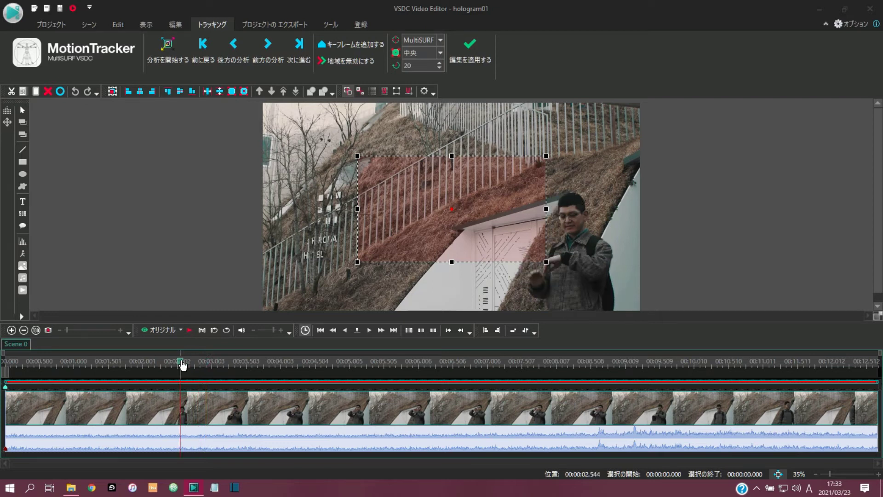
click(369, 331)
click(369, 330)
click(370, 331)
click(369, 330)
click(369, 331)
click(370, 331)
click(369, 331)
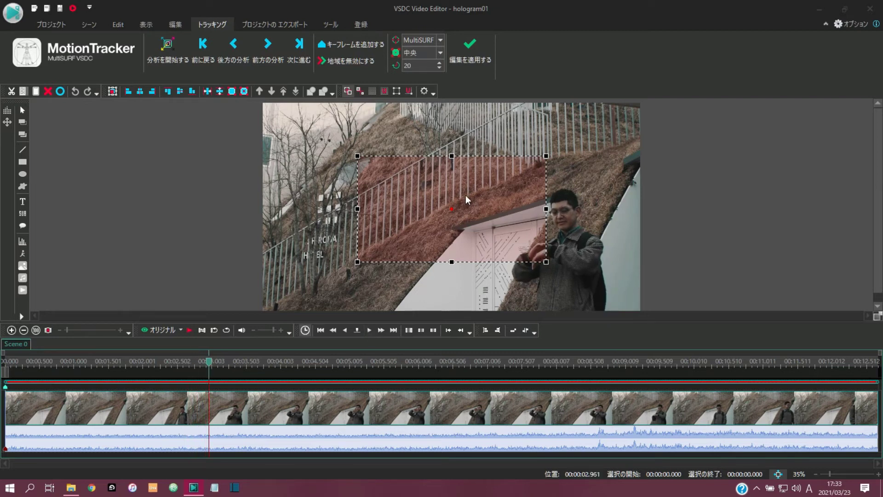
Step: Move the tracking region onto the man's watch and shrink it to about 104 by 77 pixels around the wrist
drag(459, 211, 553, 245)
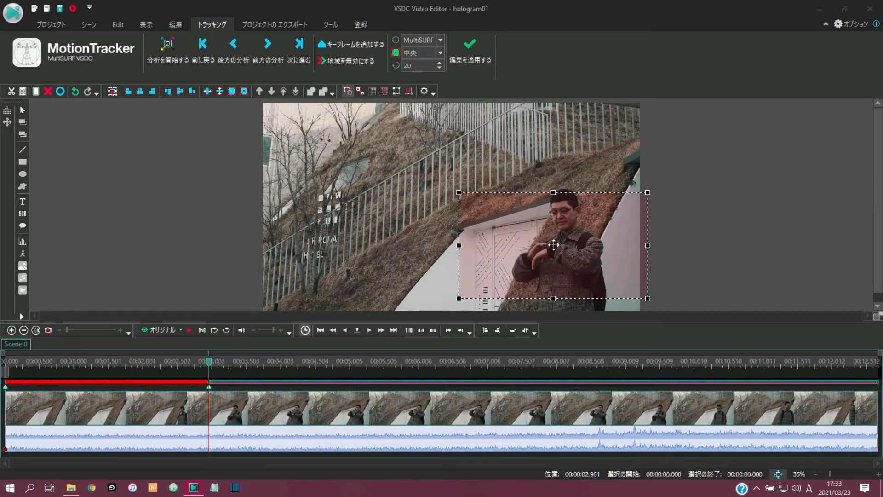
drag(551, 244, 550, 242)
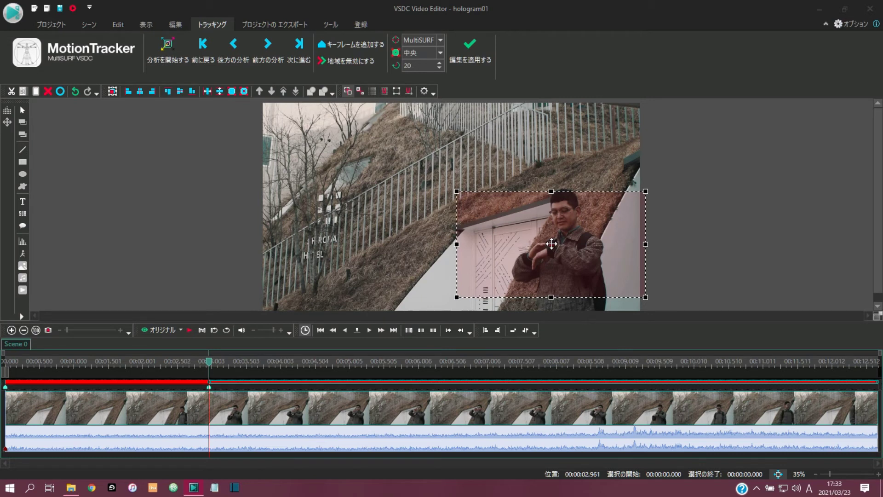
drag(462, 193, 552, 247)
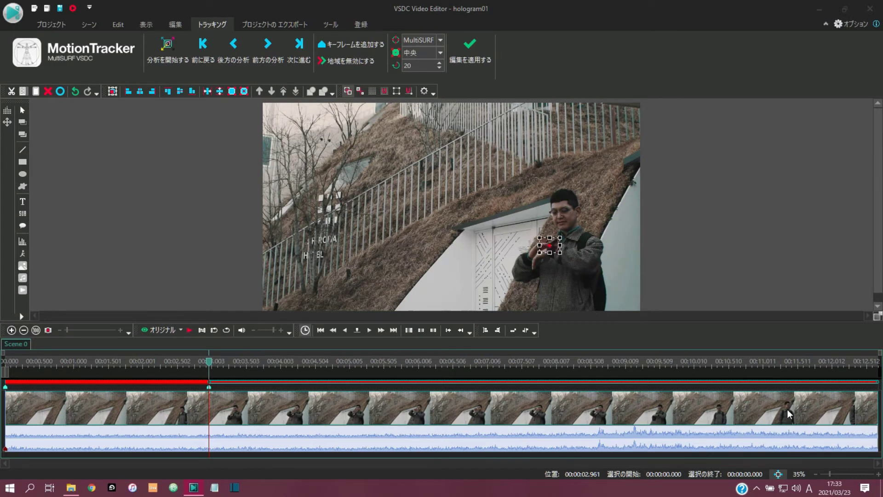
click(847, 474)
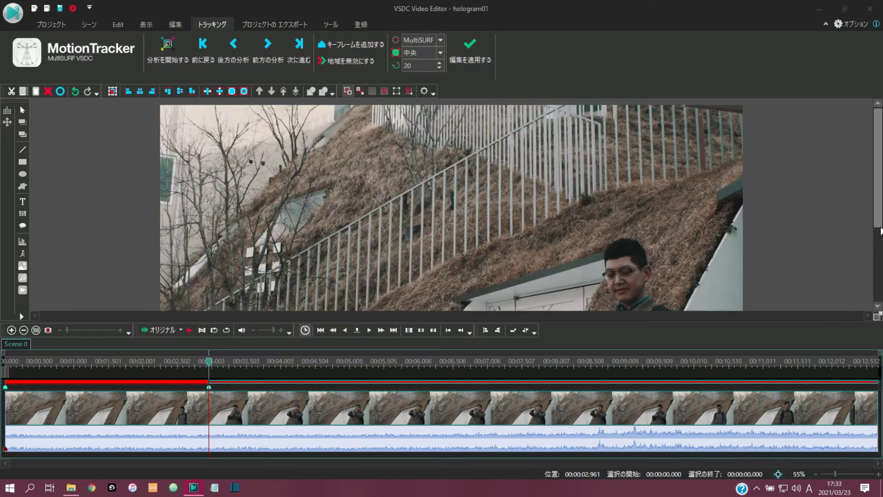
drag(878, 184, 878, 235)
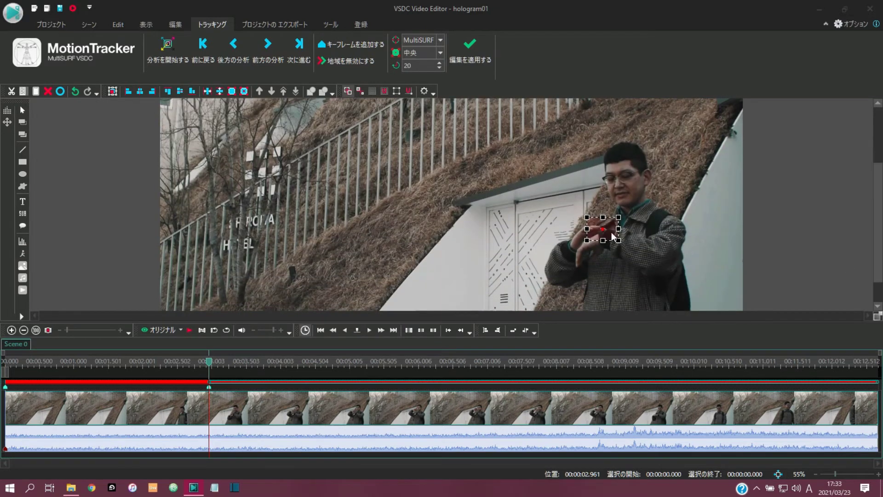
drag(605, 231, 607, 230)
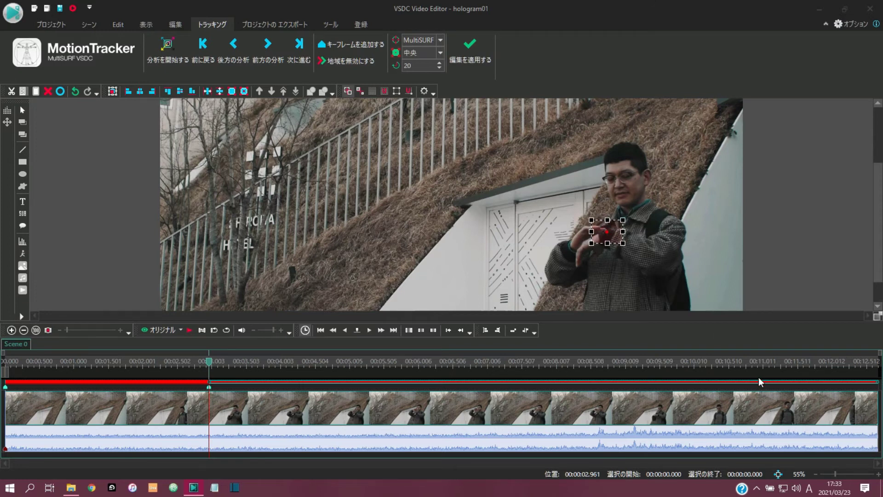
click(850, 474)
click(853, 474)
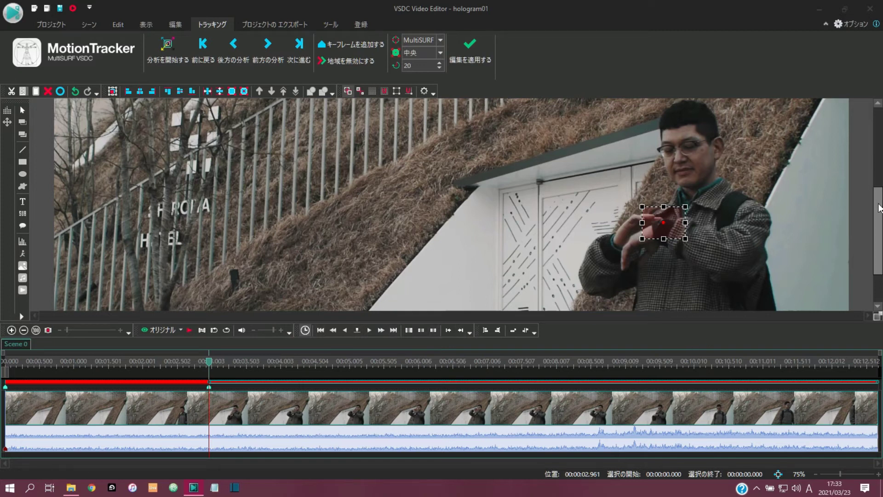
drag(879, 208, 879, 215)
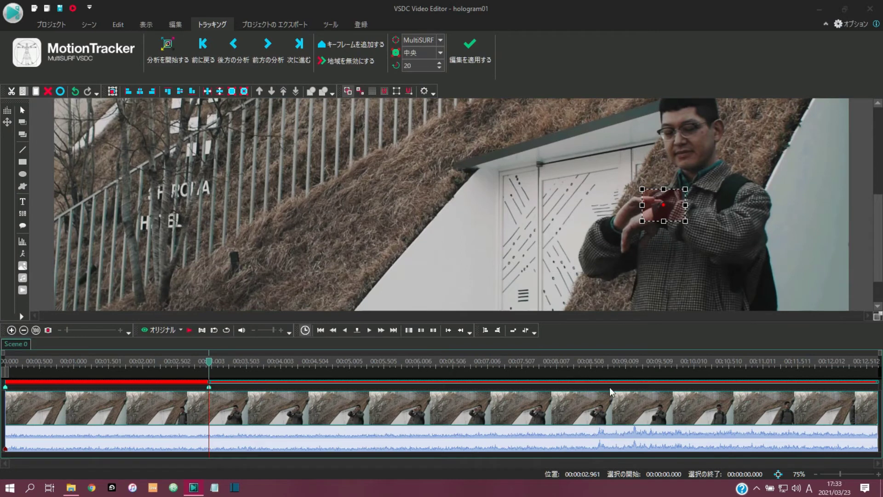
Step: Find the end of the watch gesture and add a tracking keyframe at 00:00:08.925
click(566, 365)
drag(569, 366, 593, 368)
click(663, 365)
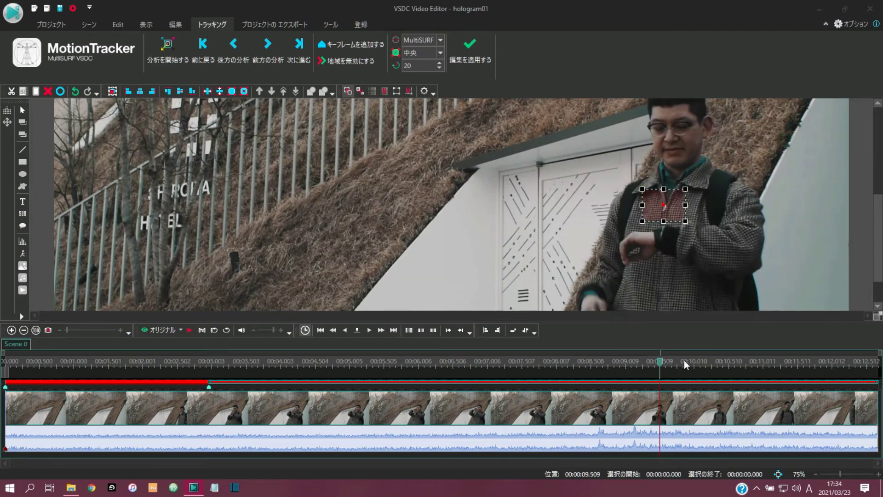
click(651, 364)
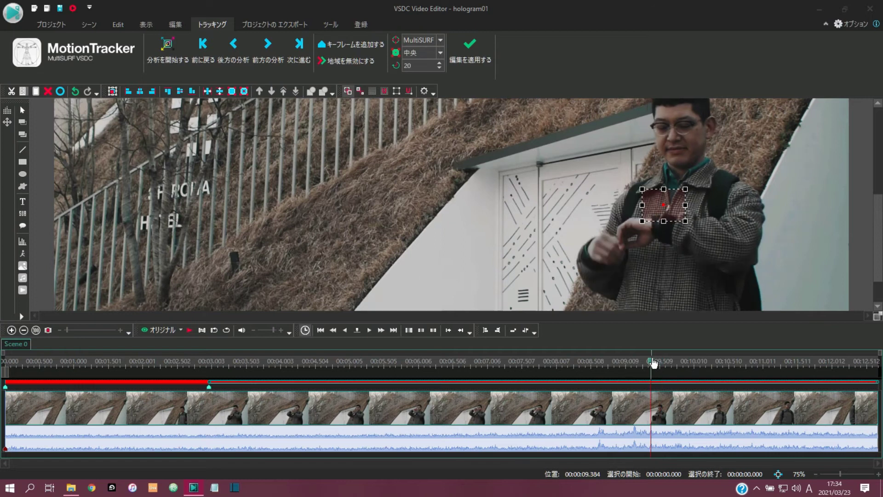
drag(643, 363, 628, 363)
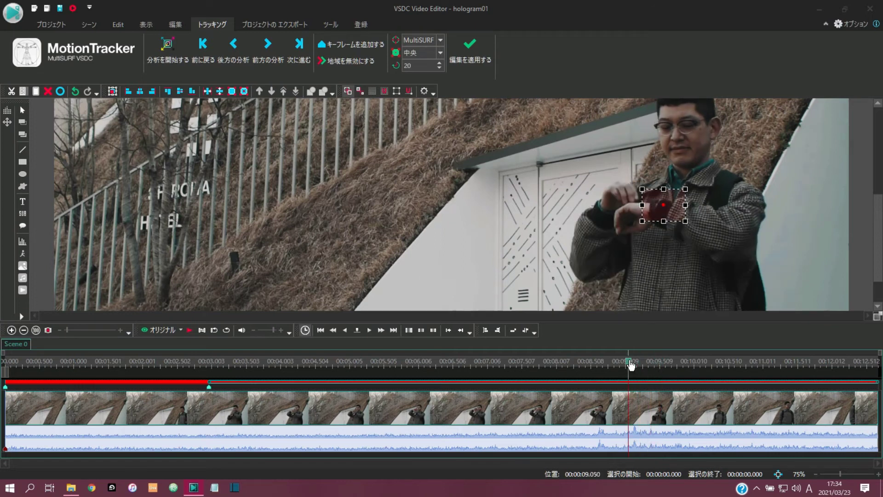
click(346, 331)
click(345, 331)
click(346, 331)
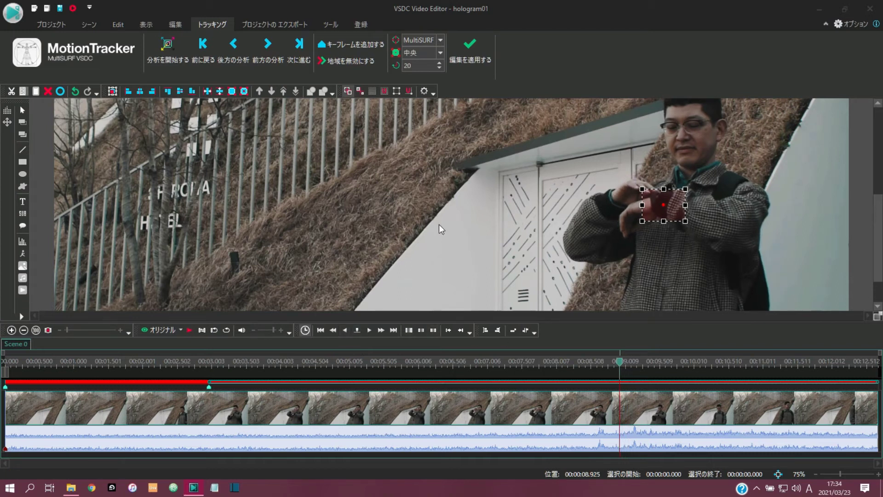
click(366, 48)
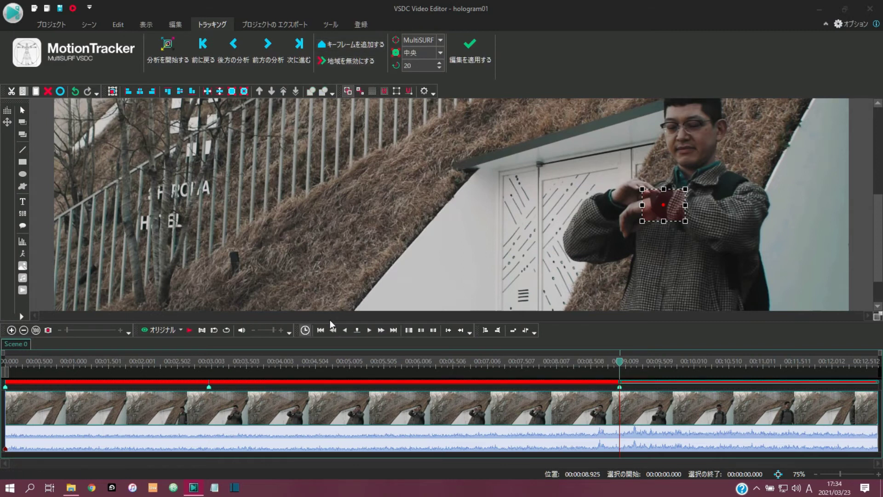
Step: Run the motion analysis from the 00:00:02.961 keyframe, then apply the tracking and save the changed main video map
click(321, 330)
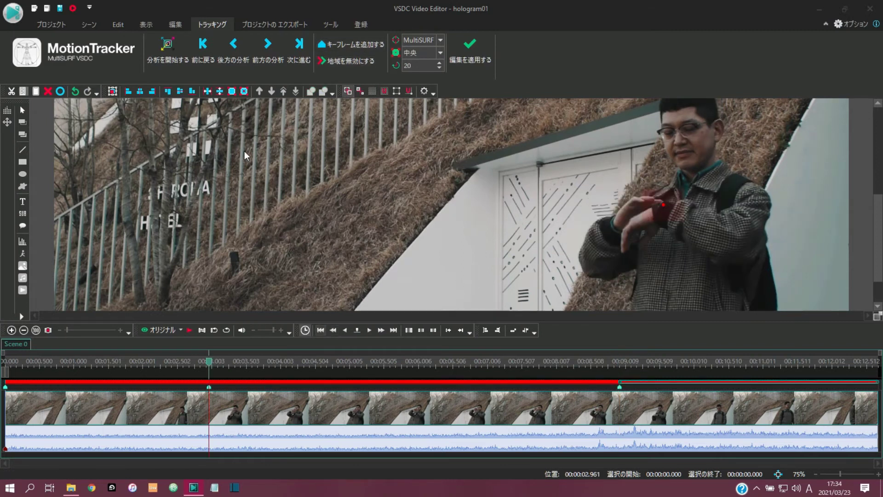
click(168, 49)
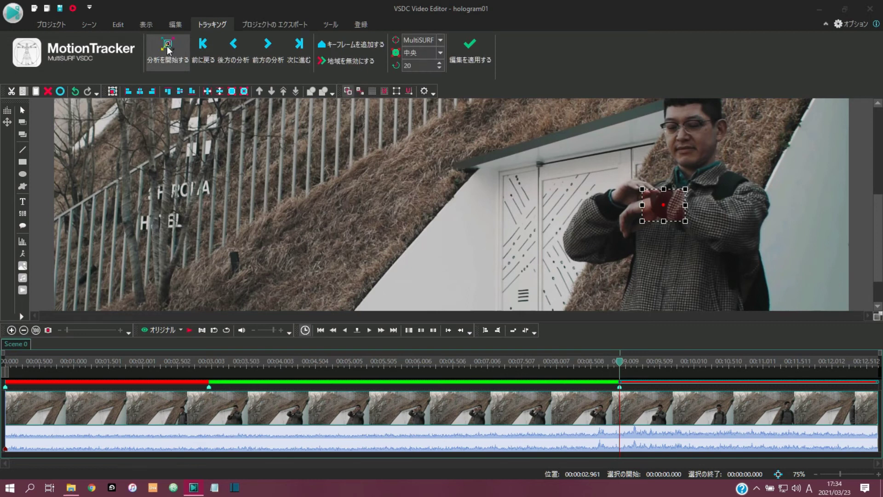
click(470, 49)
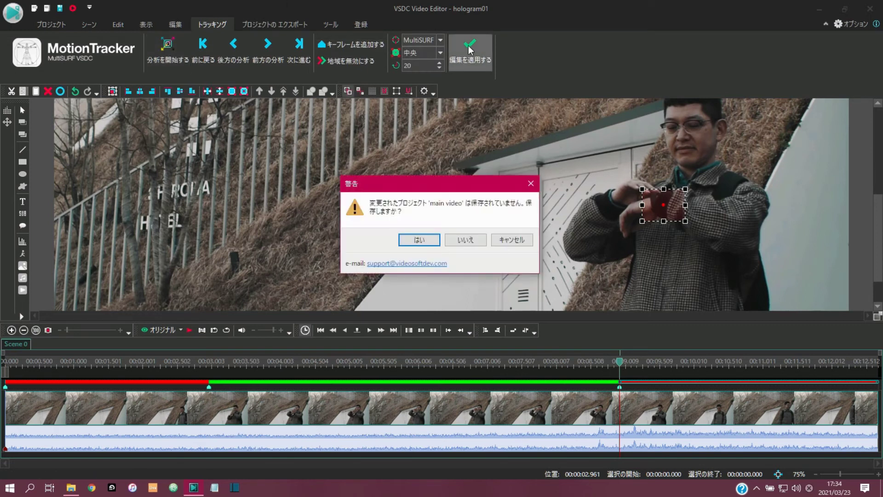
click(420, 239)
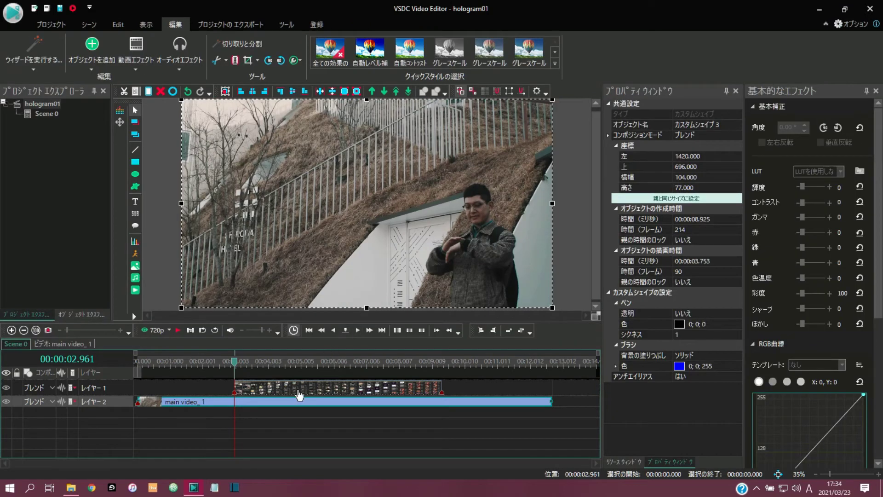
Step: Add a movement map from main video.mproj inside the iphone clip at the cursor position, and play the clip to check the tracking
click(299, 395)
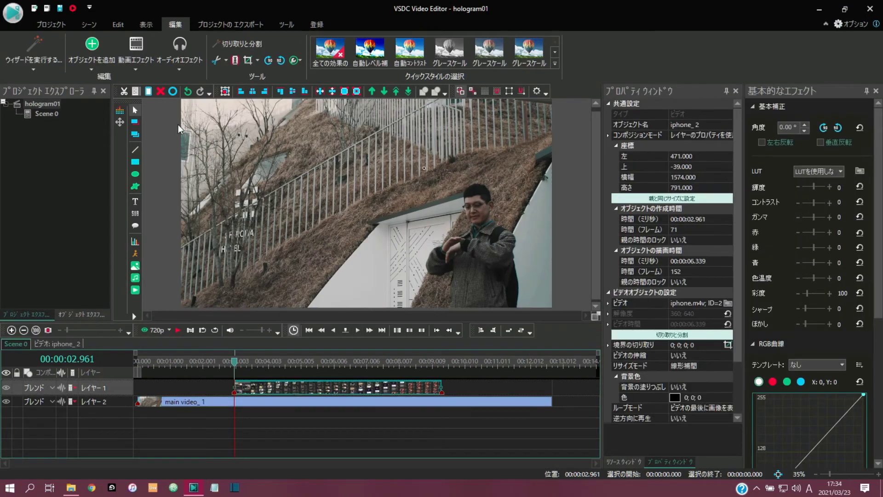
click(92, 52)
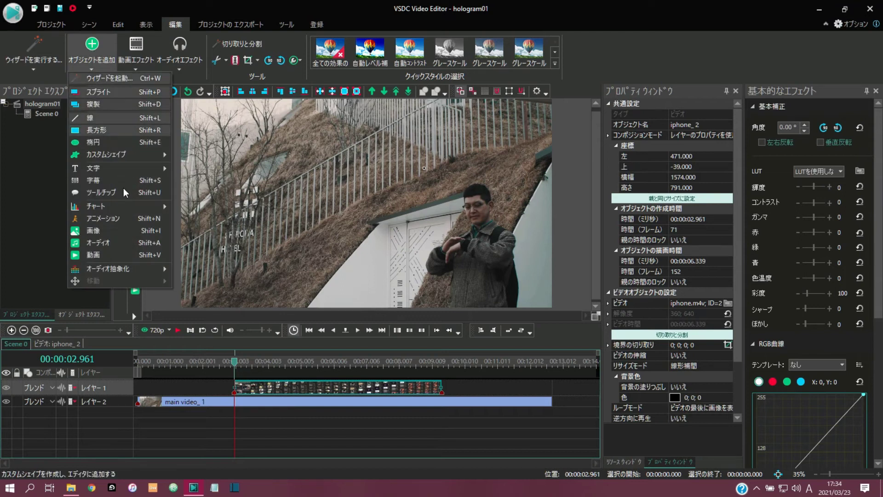
click(261, 394)
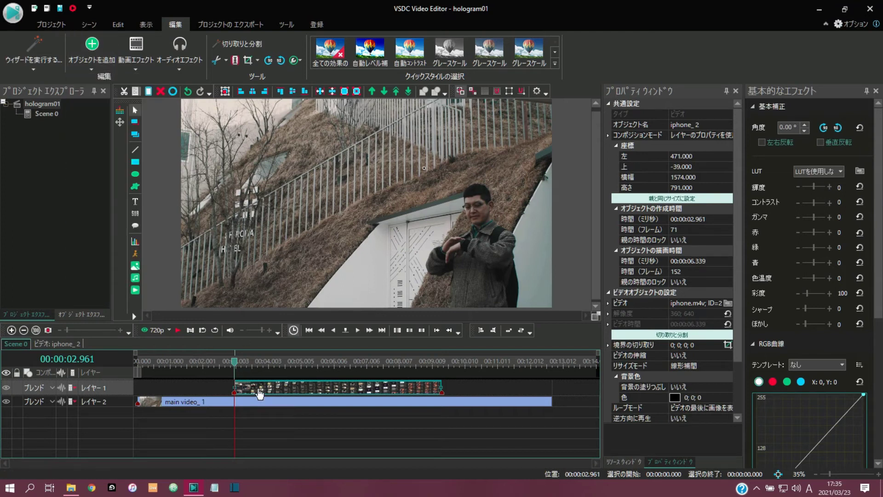
double_click(260, 395)
click(93, 52)
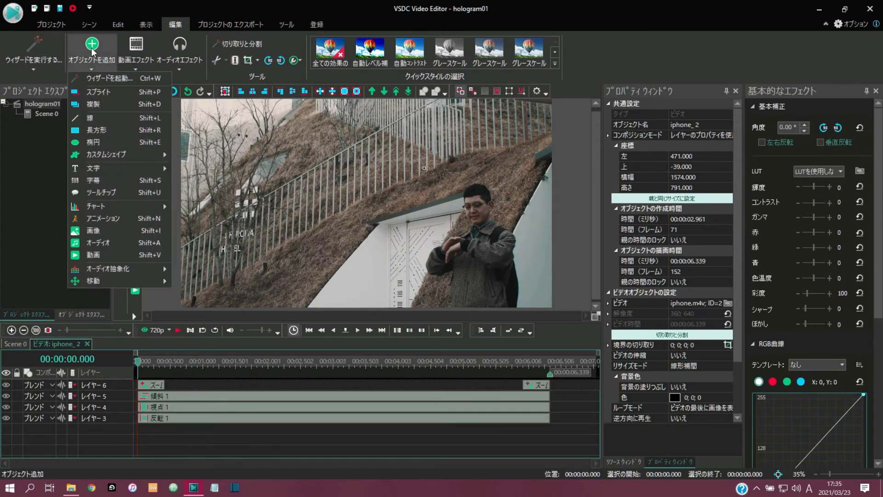
mouse_move(107, 281)
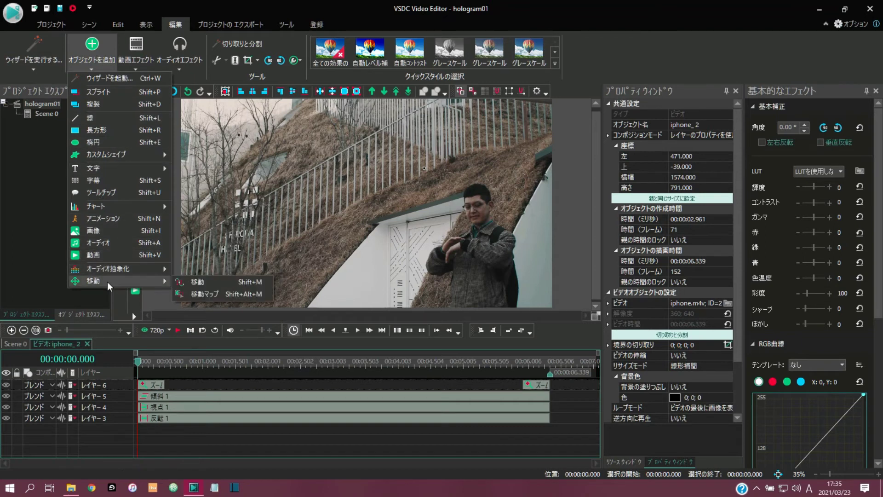
click(203, 296)
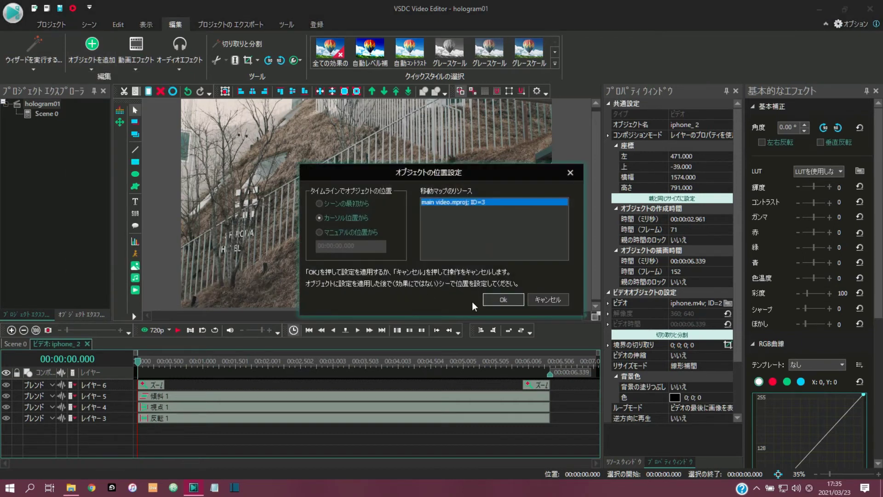
click(504, 300)
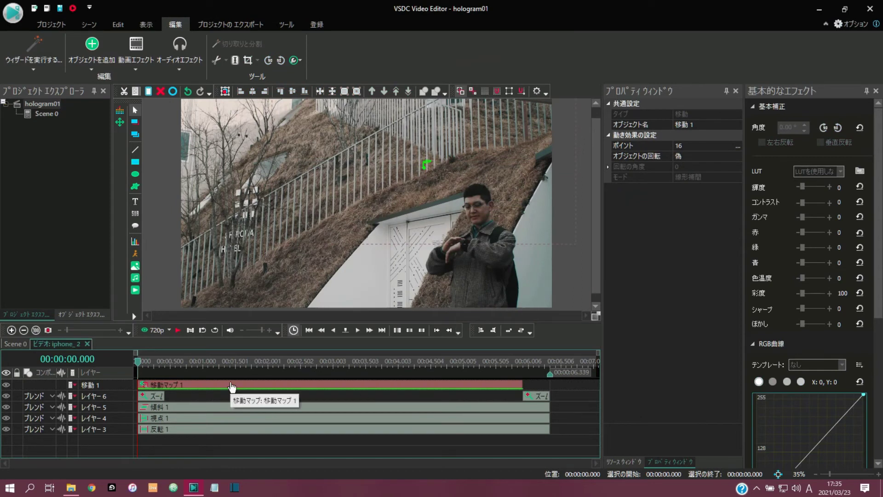
click(178, 330)
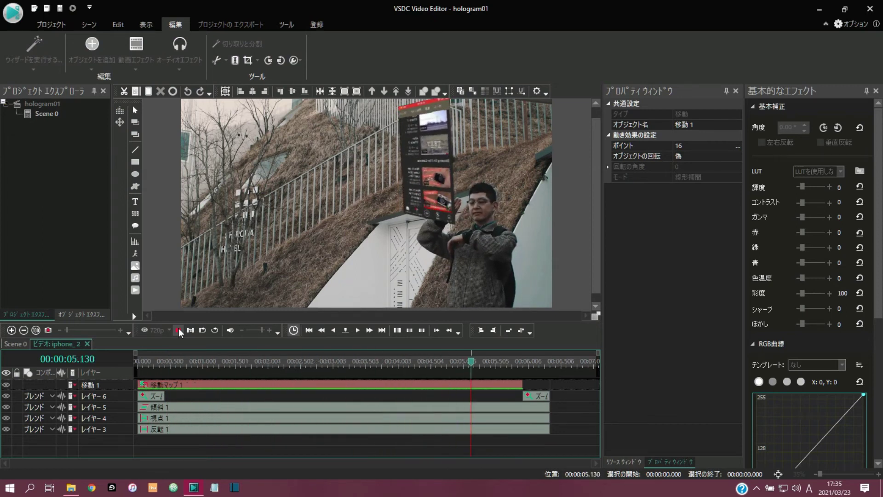
click(179, 329)
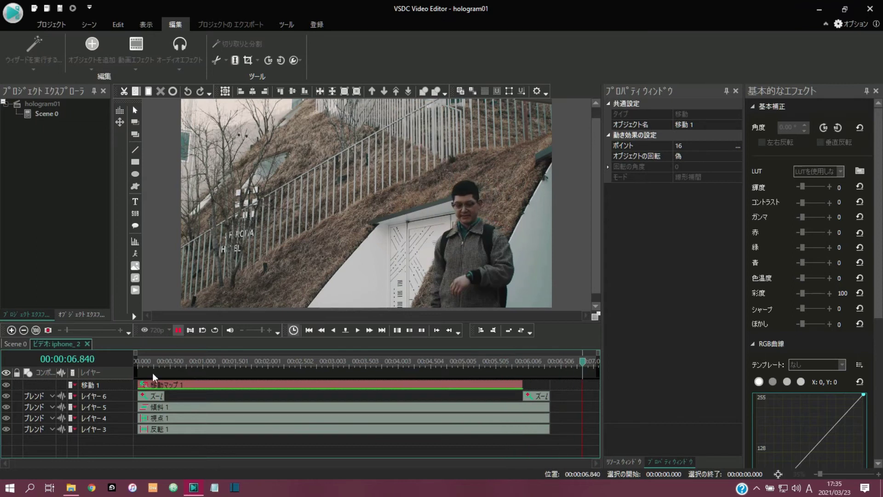
Step: Trim the start of the movement map to 00:00:00.417, at the end of the opening zoom, and play the clip to check it
click(153, 386)
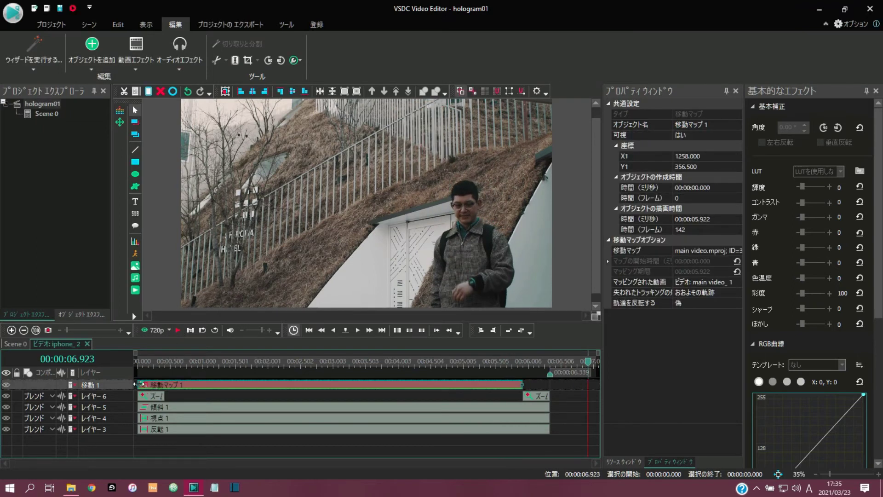
drag(137, 384, 164, 386)
click(149, 360)
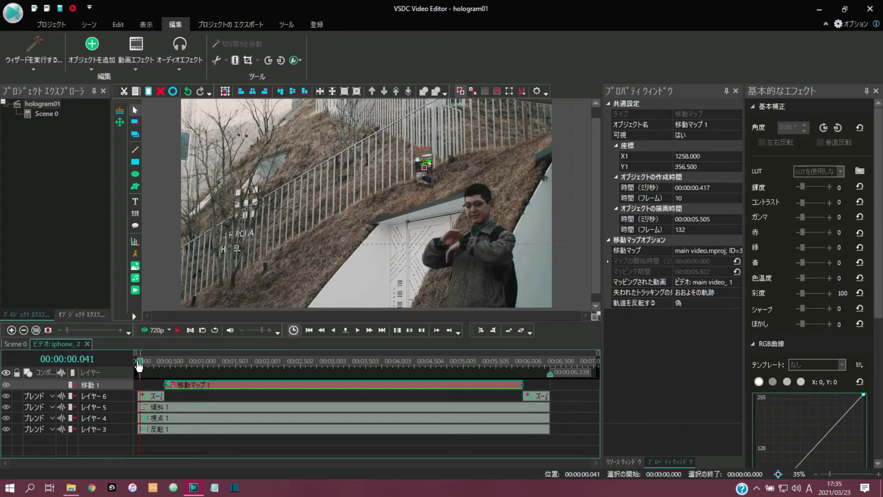
click(178, 330)
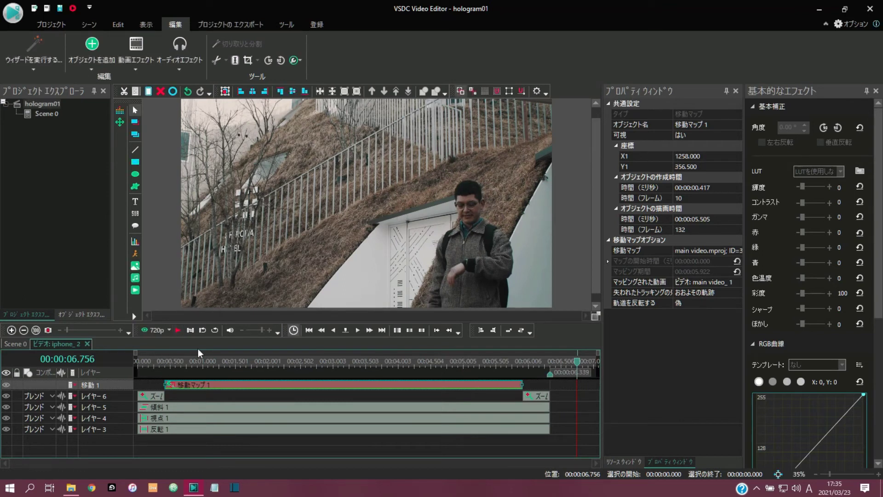
Step: Return to the clip's start and add a trajectory-continuing movement point at the object's end, placed at about X 1257, Y 360
click(308, 330)
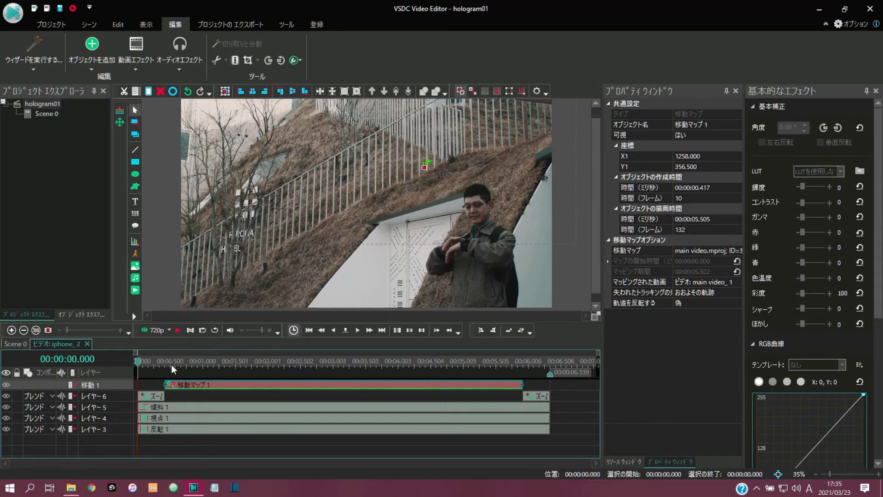
click(118, 120)
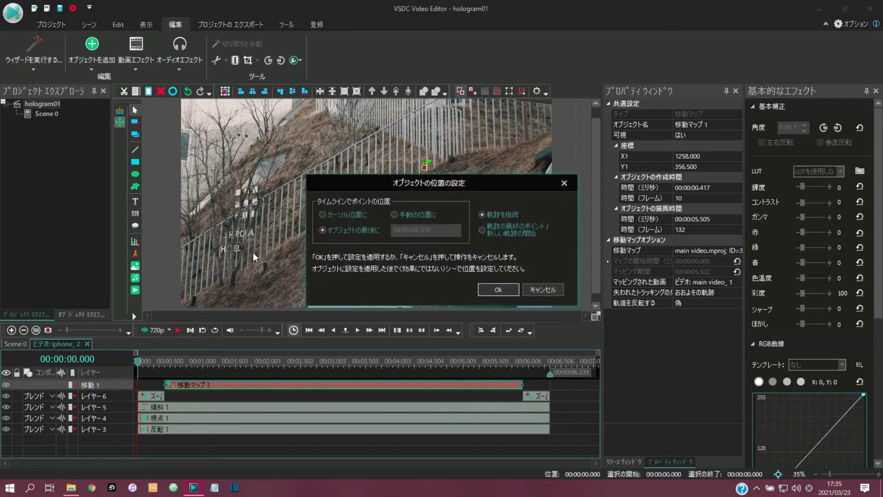
click(495, 290)
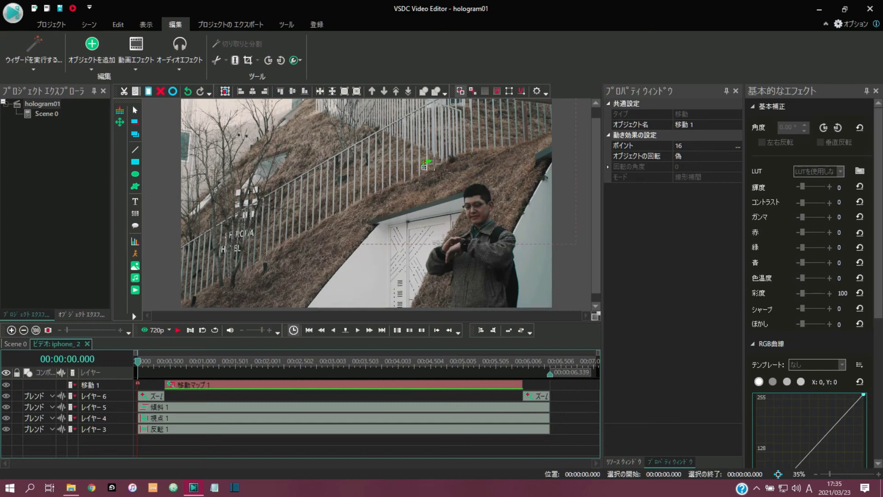
click(424, 166)
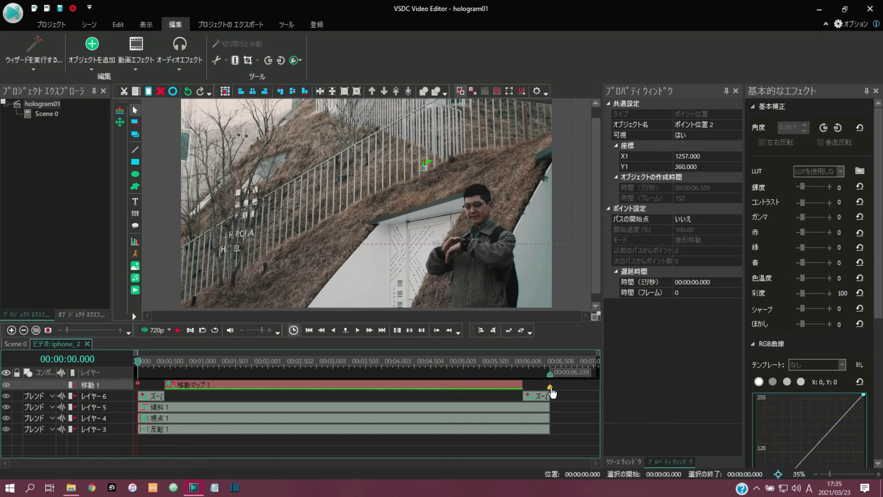
Step: Make the new movement point a path start and move it in time to 00:00:00.417, where the movement map begins
click(721, 218)
click(737, 218)
click(702, 232)
mouse_move(550, 385)
mouse_down()
mouse_move(384, 375)
mouse_move(165, 392)
mouse_up()
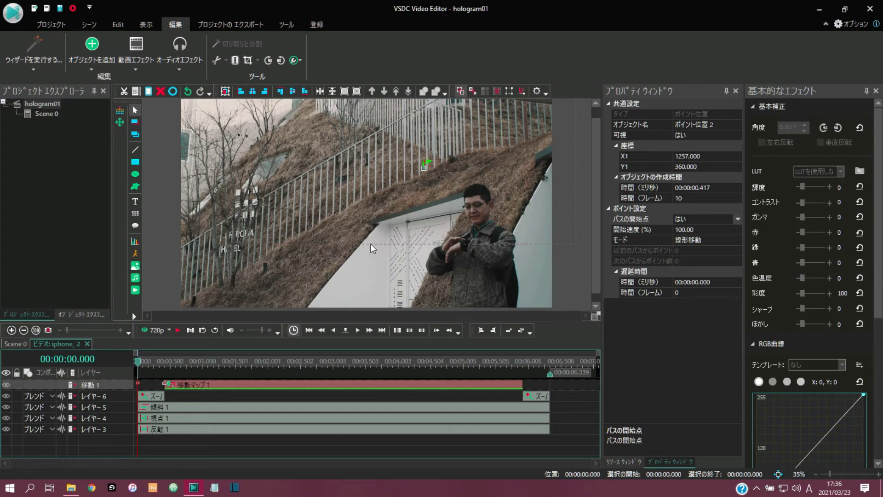
Step: Move the first movement point, at 00:00:00.000, onto the man's watch at about X 1460, Y 719
click(144, 397)
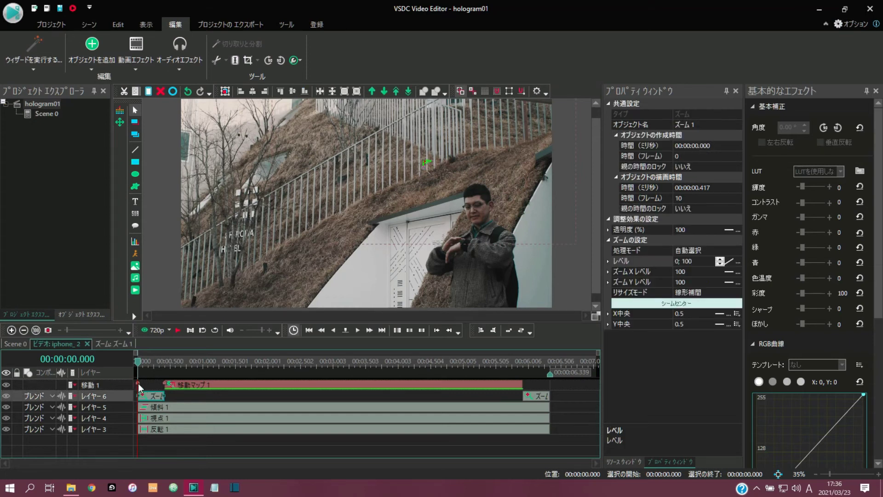
click(138, 383)
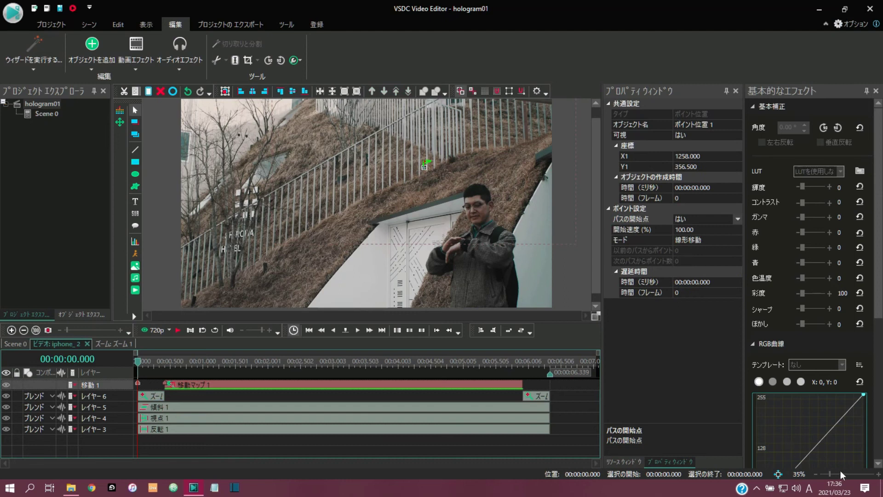
click(856, 472)
click(858, 472)
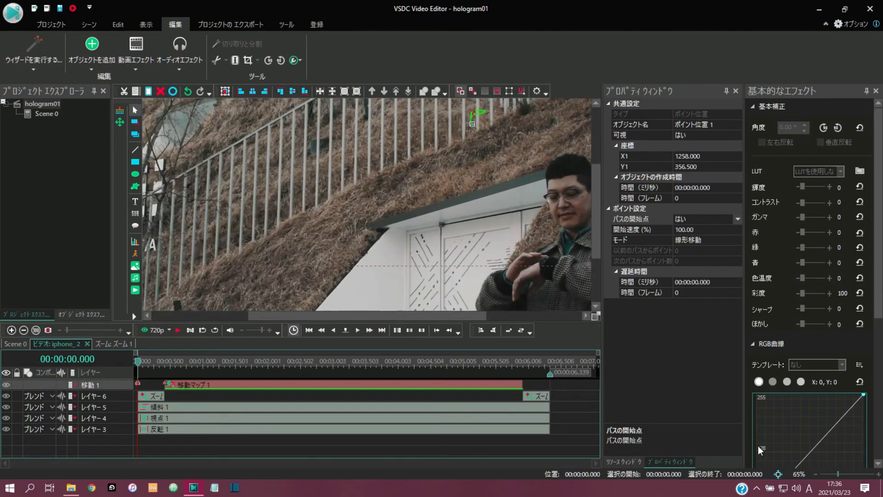
click(473, 124)
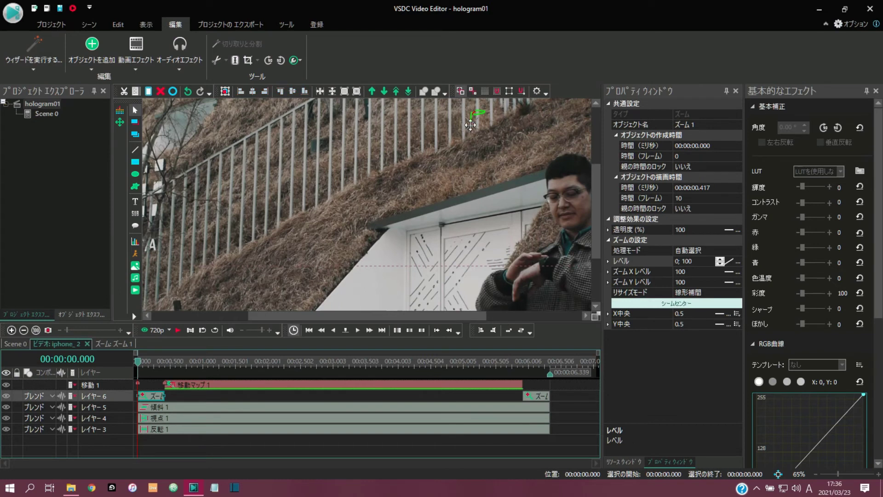
drag(472, 126, 448, 143)
click(473, 123)
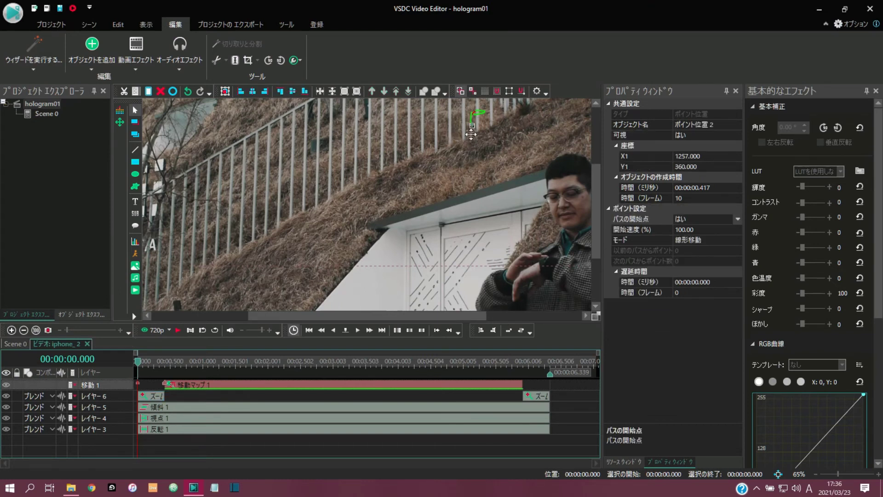
mouse_move(465, 136)
mouse_down()
mouse_move(491, 174)
mouse_move(468, 124)
mouse_up()
click(473, 124)
drag(473, 126, 544, 253)
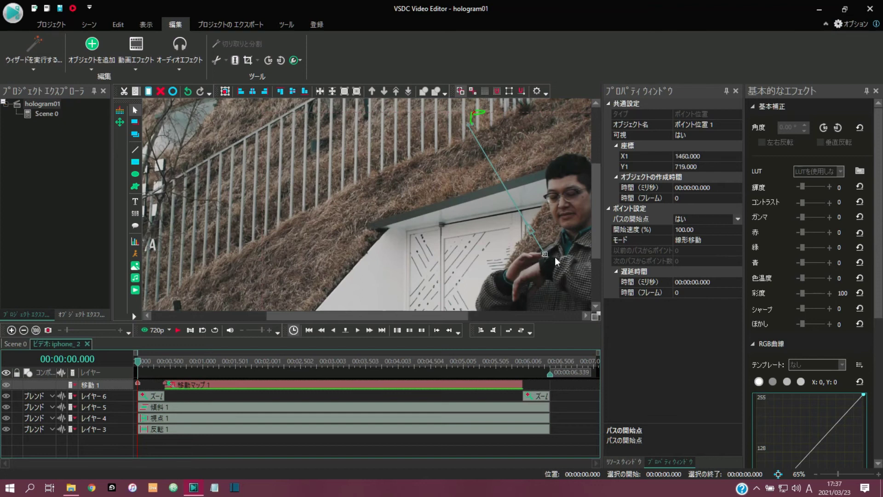
Step: Adjust the movement point at 00:00:00.417 to about X 1263, Y 361, and play the clip's opening to check the movement
click(472, 125)
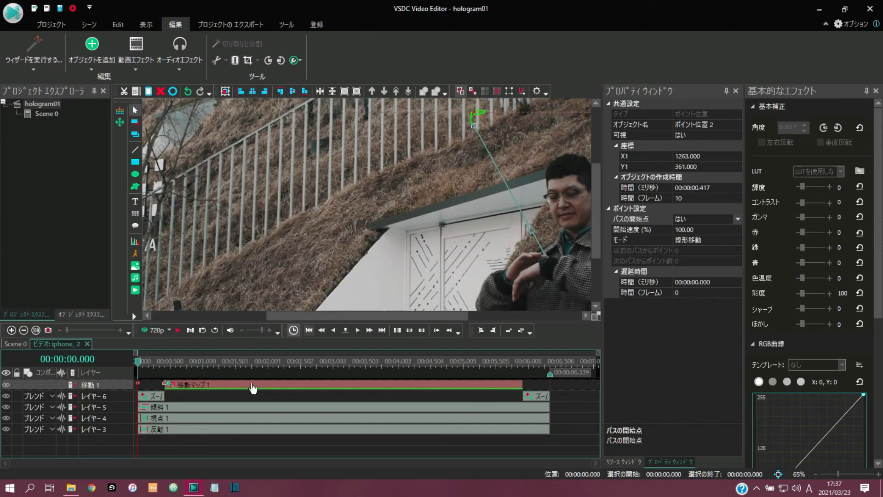
click(178, 330)
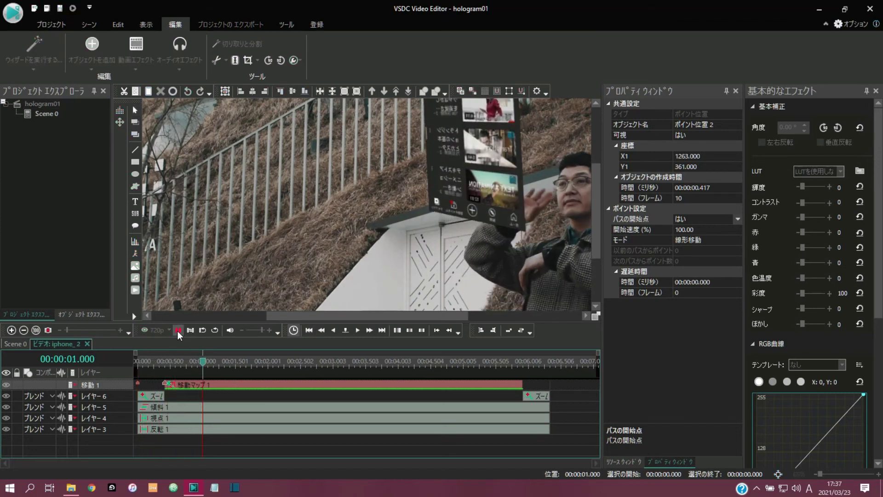
click(178, 330)
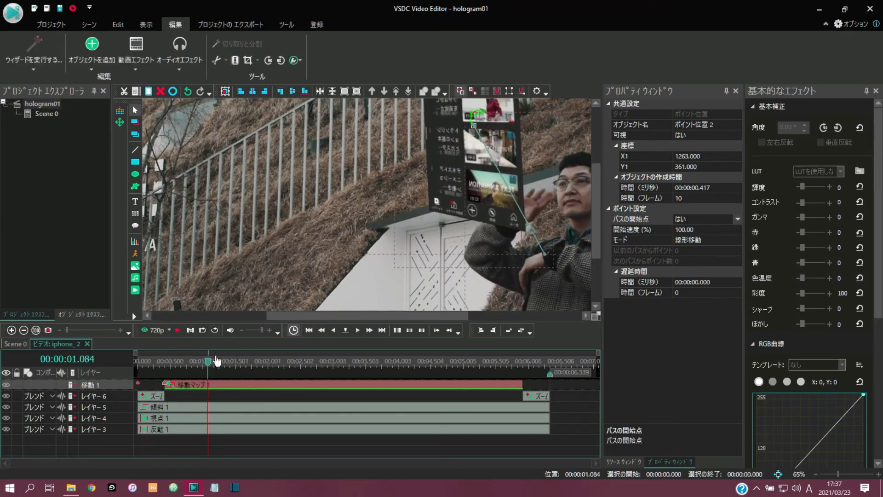
Step: Add another trajectory-continuing movement point at the object's end, placed at about X 1257, Y 378
click(119, 122)
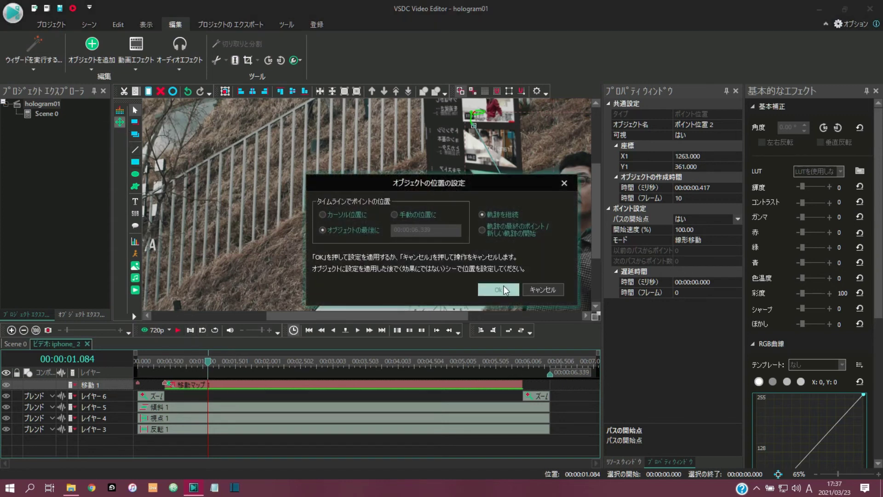
click(504, 286)
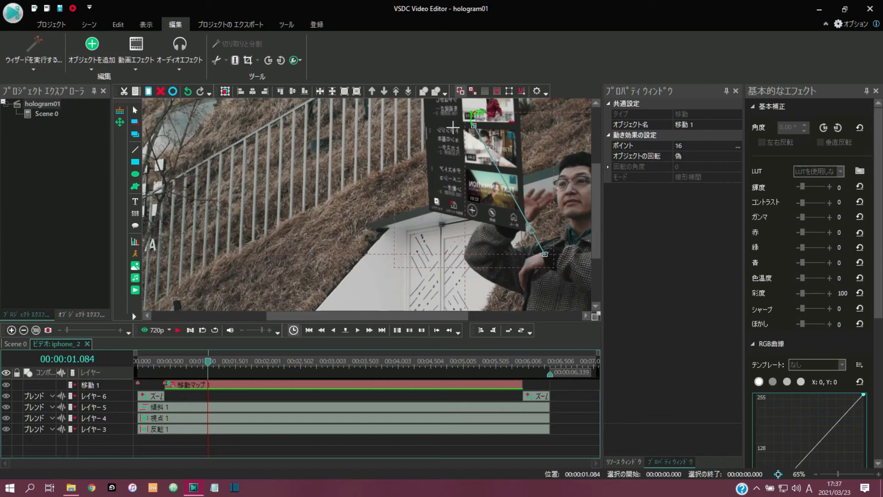
click(473, 130)
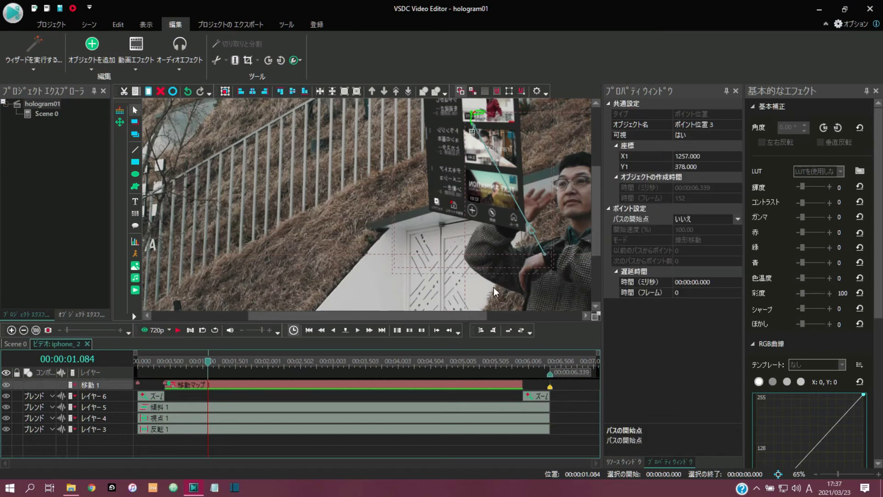
Step: Make the point at the clip's end a path start and move it in time to 00:00:05.922, where the movement map ends
click(551, 387)
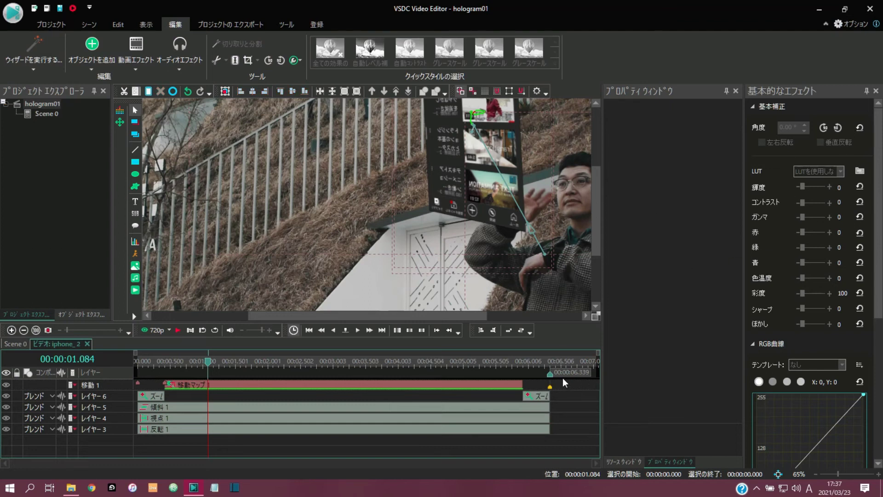
click(550, 388)
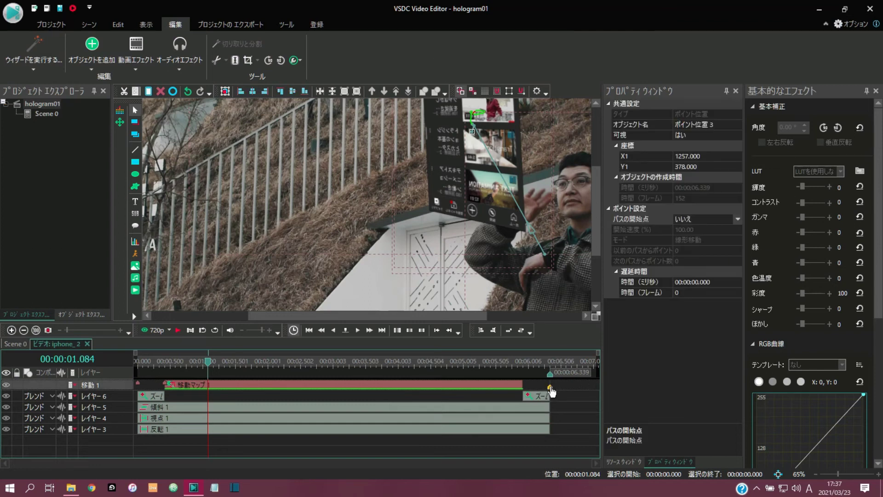
click(735, 219)
click(706, 230)
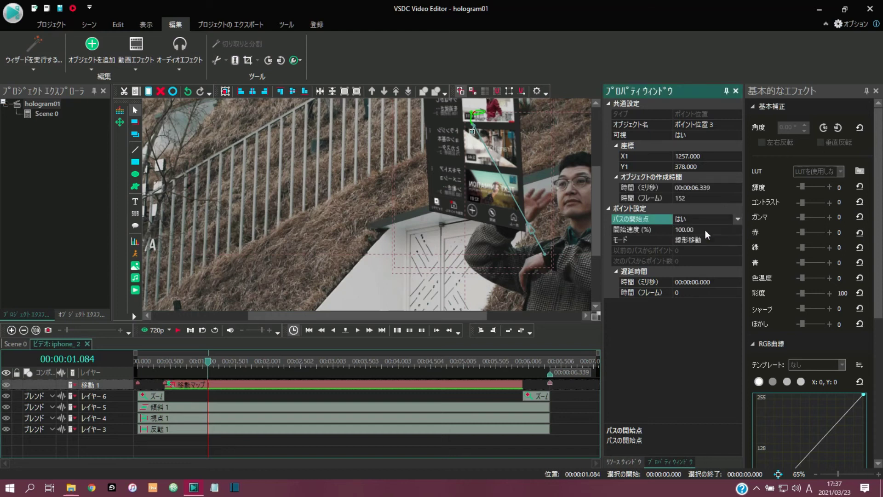
drag(549, 385, 523, 386)
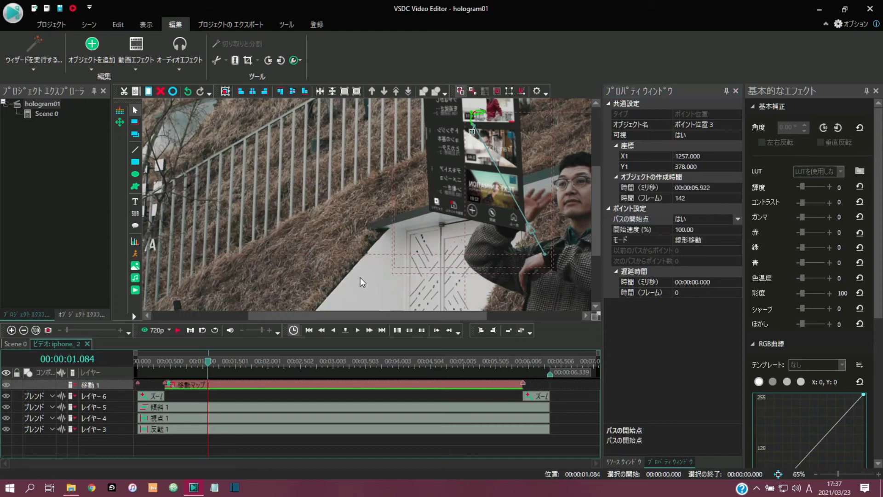
Step: Add a final movement point at the object's end, move it onto the watch at about X 1466, Y 705, and play the clip
click(119, 122)
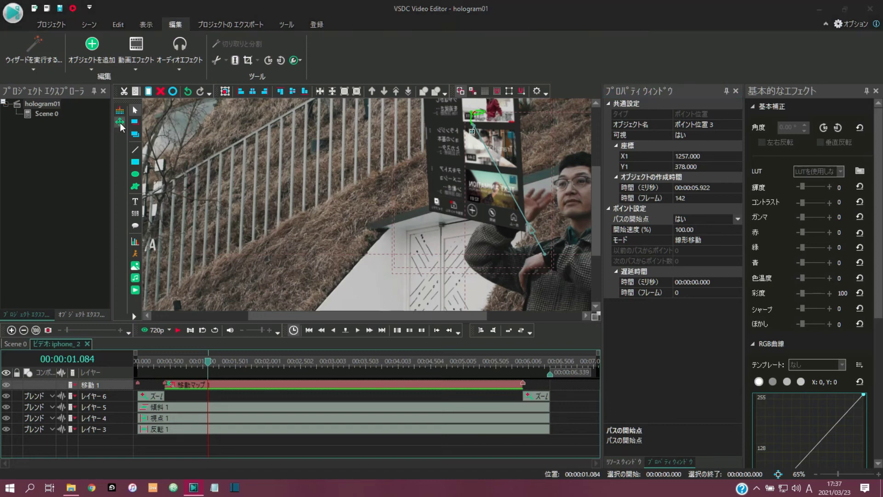
click(495, 285)
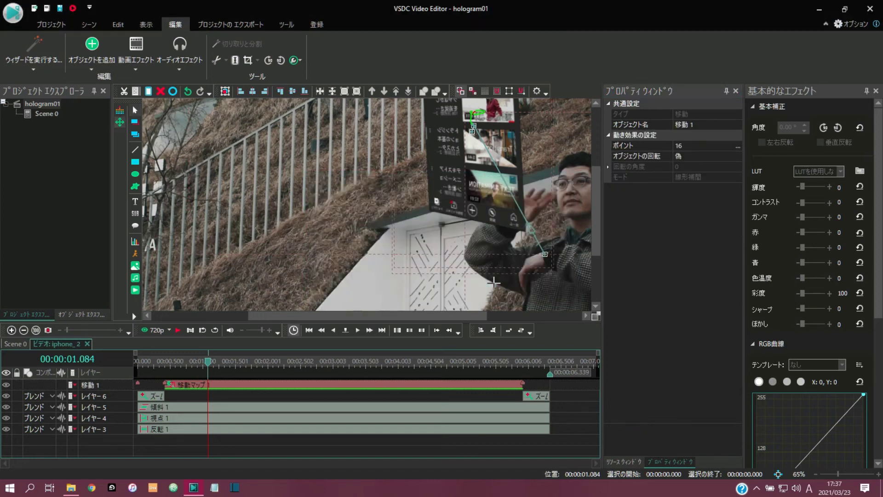
click(476, 125)
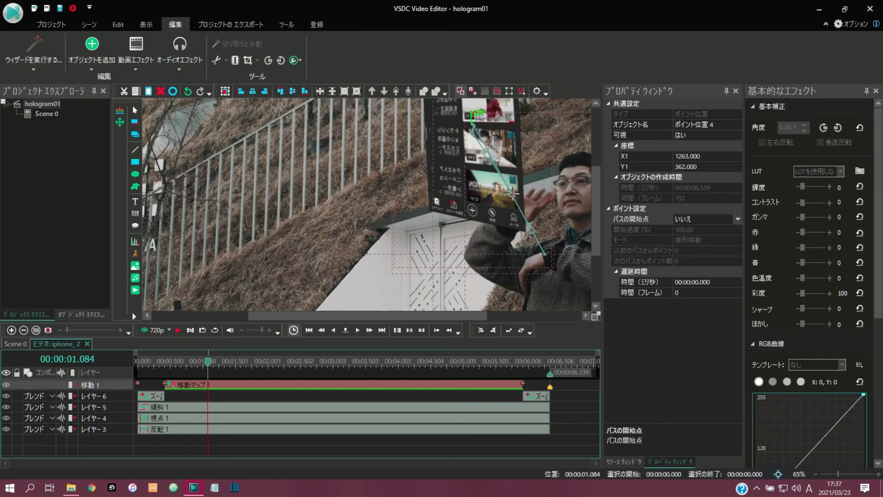
mouse_move(548, 258)
mouse_down()
mouse_move(527, 256)
mouse_move(547, 249)
mouse_up()
click(778, 473)
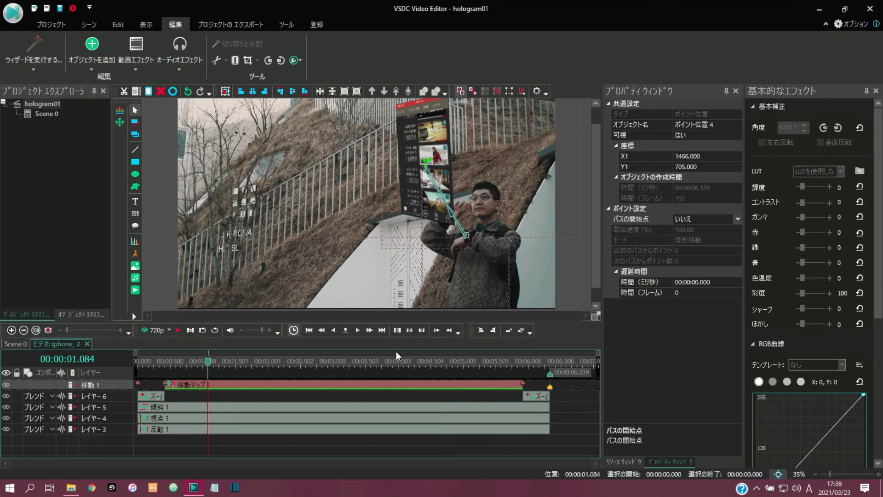
click(178, 329)
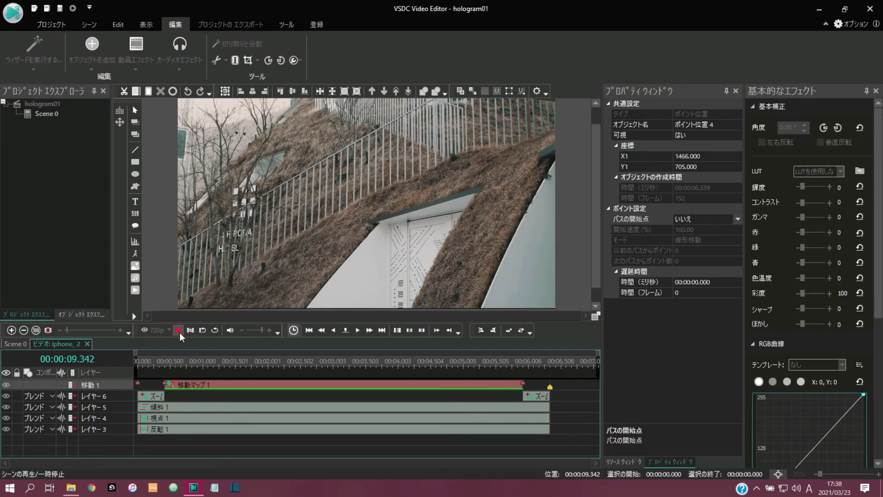
click(179, 332)
Step: Add a red/green/blue color correction effect on an inserted layer, starting from the cursor position at 00:00:01.126
click(211, 368)
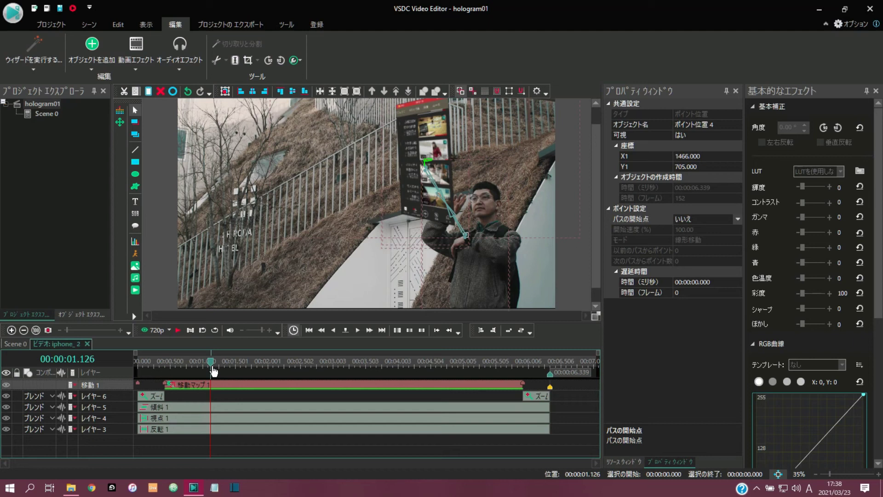
click(134, 59)
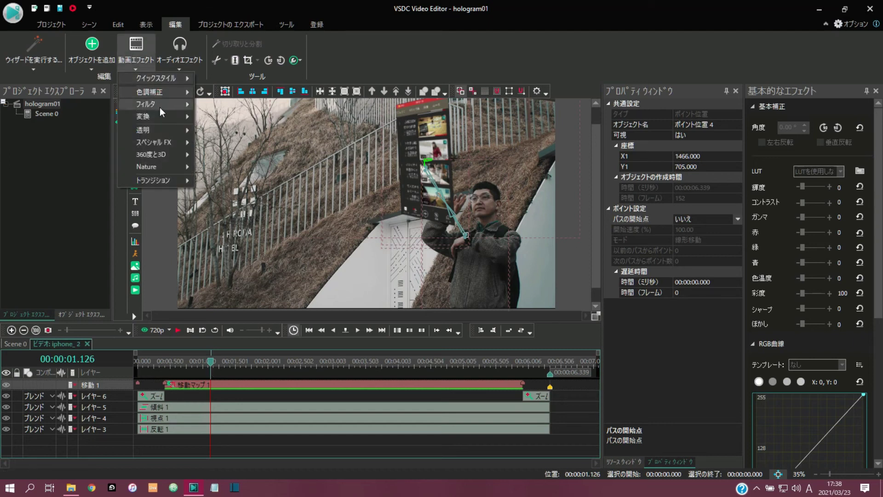
mouse_move(168, 90)
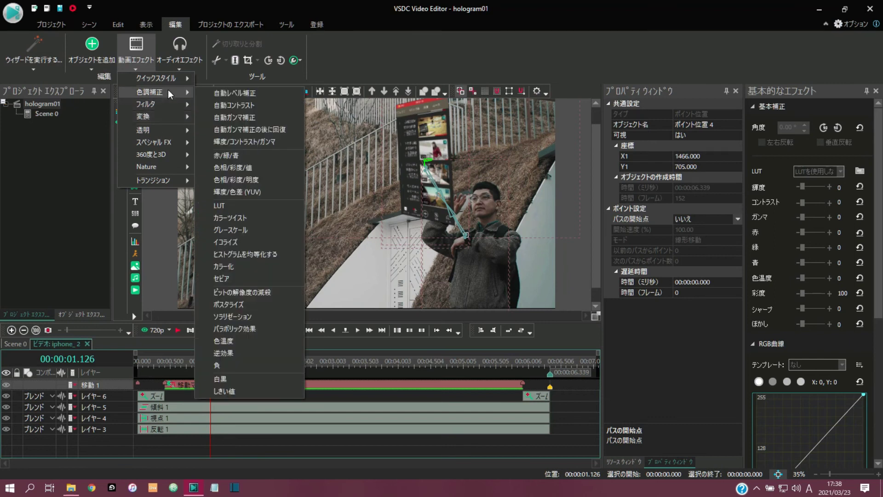
click(247, 156)
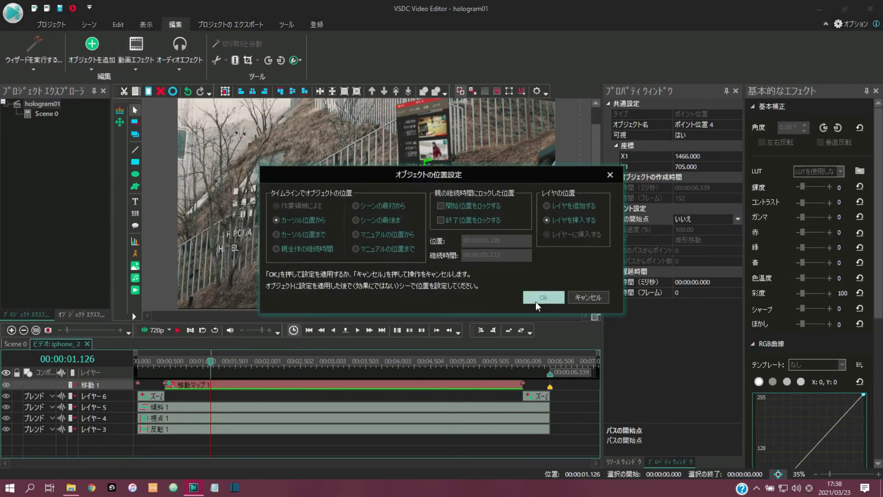
click(536, 302)
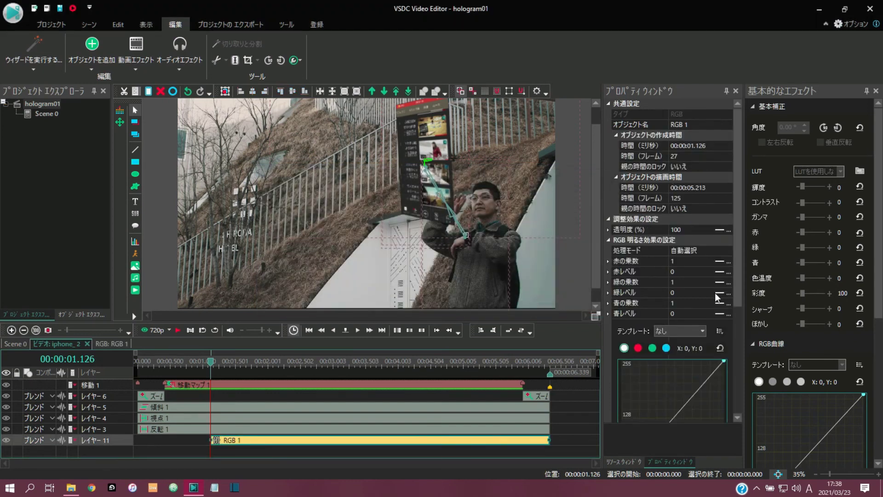
Step: Lower the red level of the RGB correction effect to -255
click(710, 271)
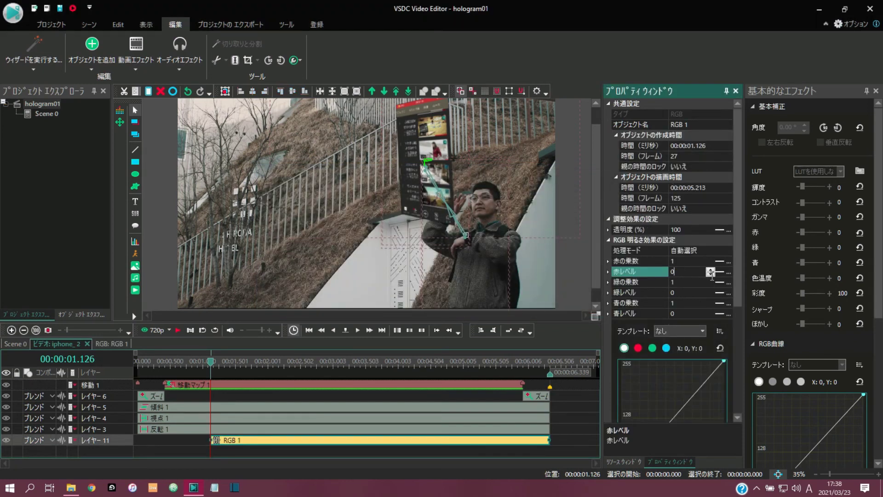
click(711, 274)
click(711, 274)
click(711, 273)
click(710, 273)
click(711, 274)
click(711, 273)
click(710, 273)
click(711, 273)
click(710, 274)
click(710, 274)
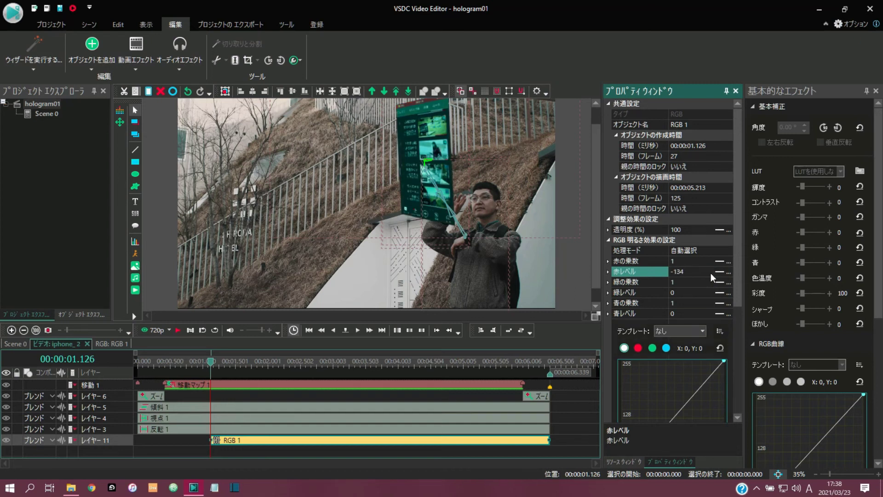
click(710, 274)
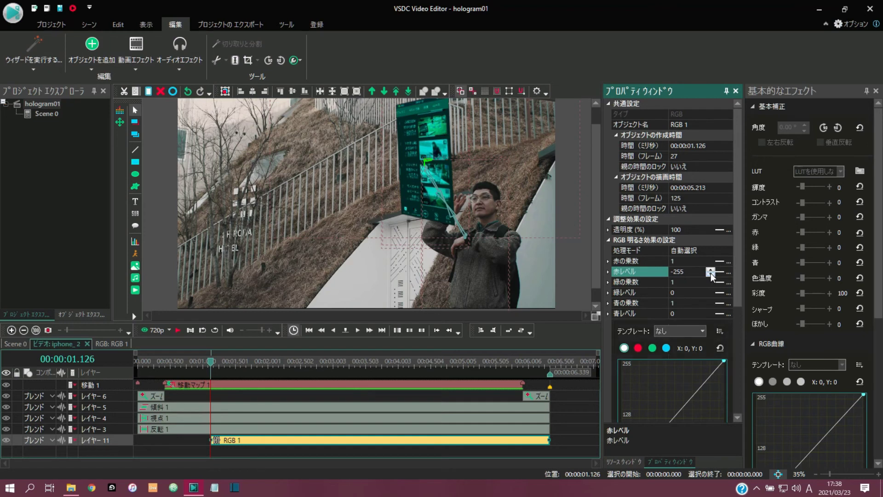
Step: Raise the RGB effect's blue multiplier to 1.681 and extend the effect's start back to 00:00:00.000 on the clip's timeline
click(699, 303)
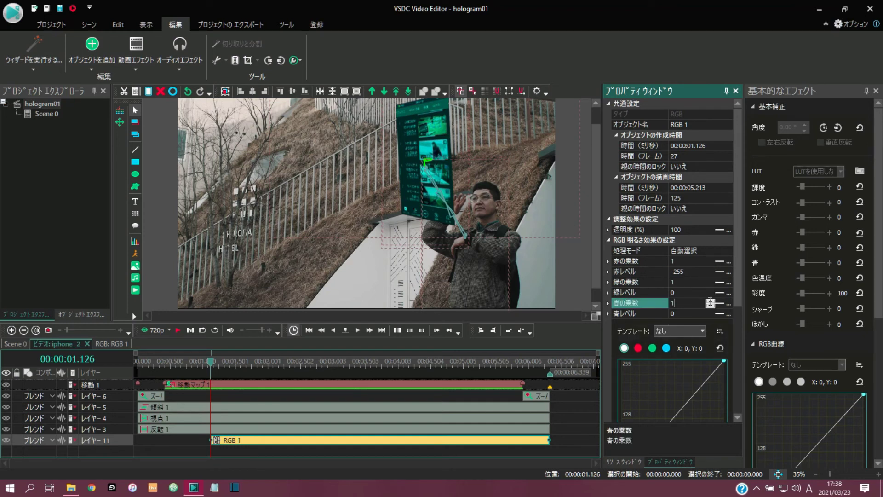
click(711, 301)
click(711, 302)
click(710, 302)
click(711, 302)
click(710, 302)
click(710, 302)
click(711, 302)
click(711, 302)
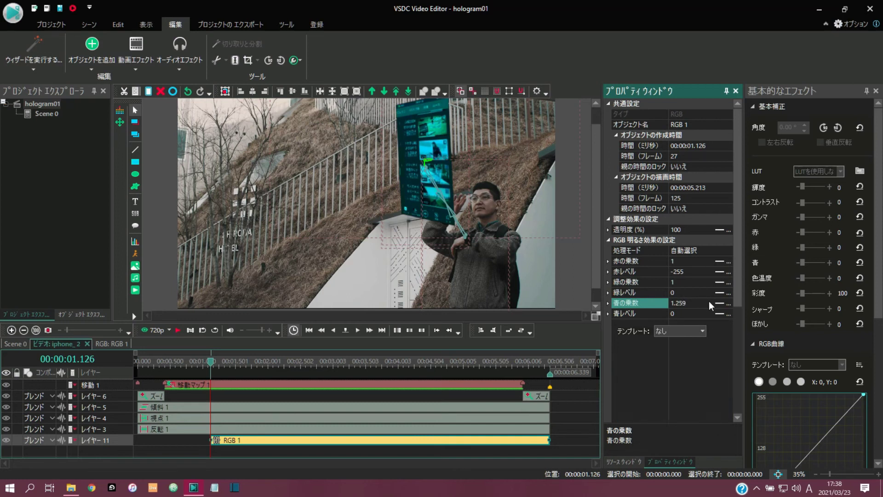
click(711, 302)
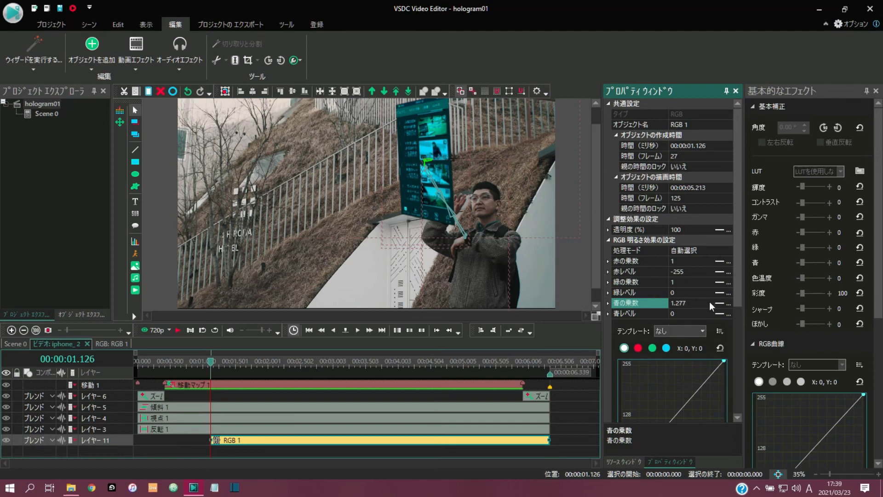
click(711, 302)
click(711, 302)
click(711, 302)
click(710, 302)
click(710, 302)
drag(209, 440, 128, 444)
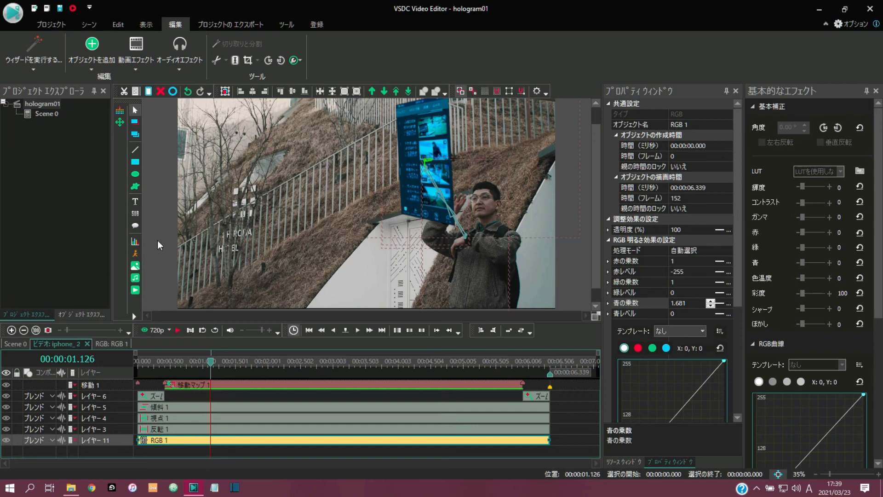
Step: Return to Scene 0 and set the blend mode of the iPhone video's layer to Screen
click(9, 343)
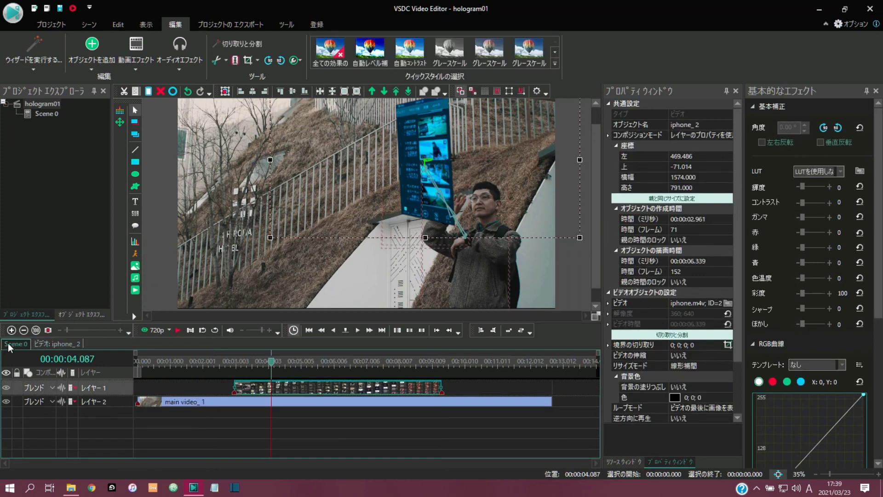
click(53, 387)
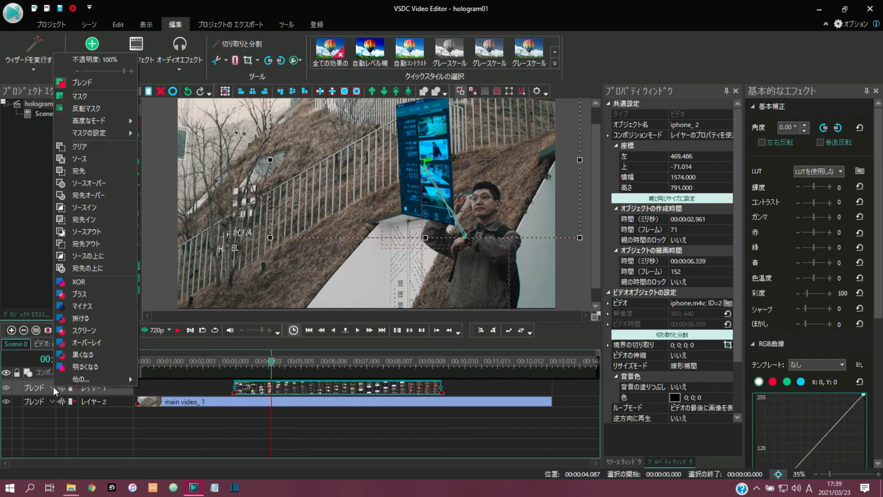
click(104, 331)
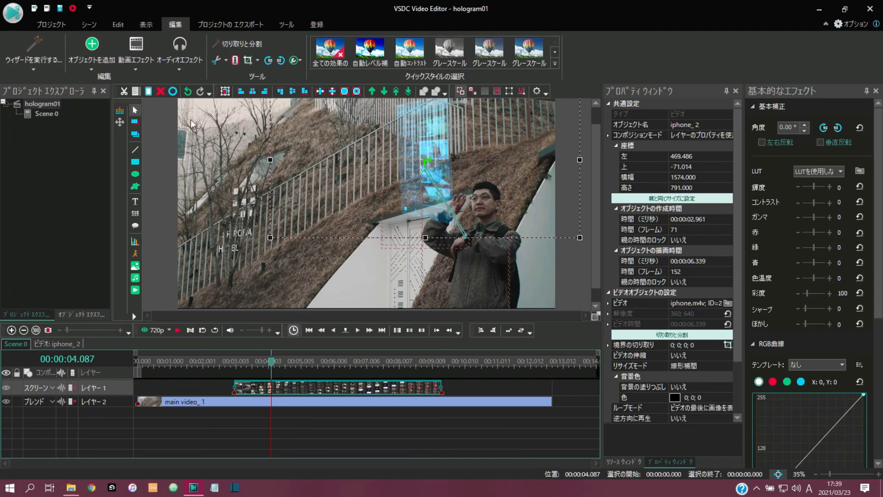
Step: Add a brightness/contrast/gamma effect to the iPhone video on an inserted layer, starting from the cursor position
click(142, 50)
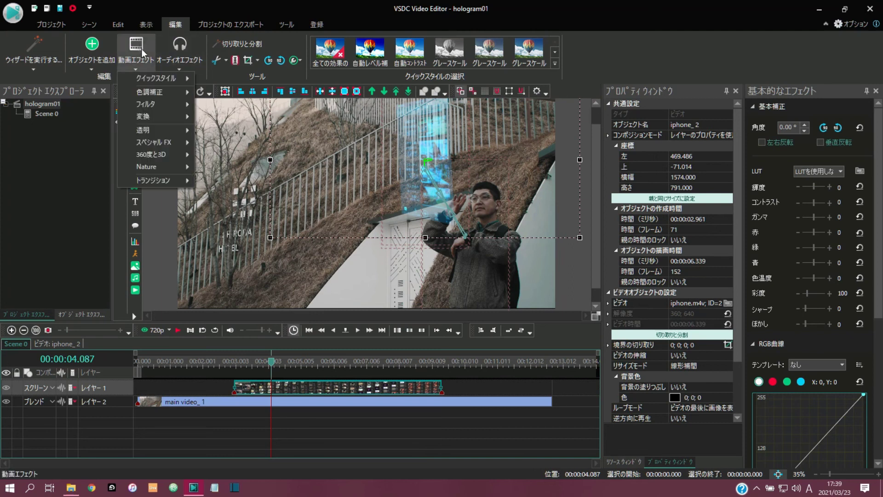
mouse_move(159, 93)
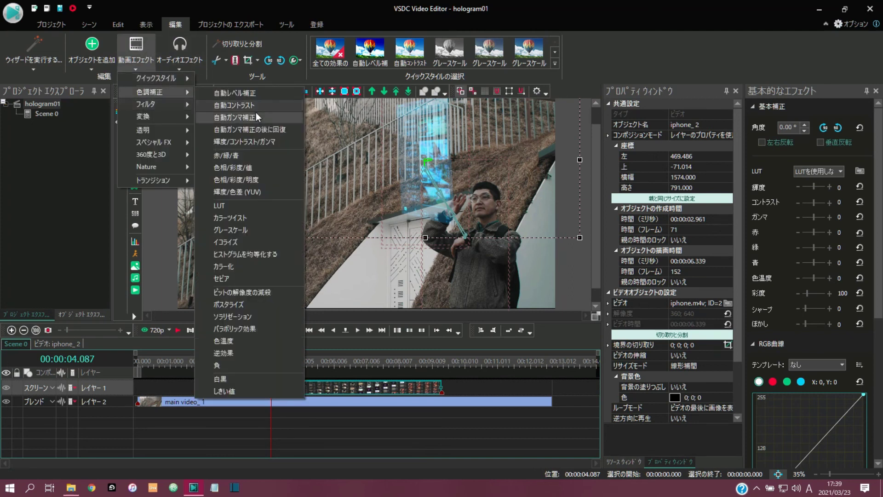
click(266, 142)
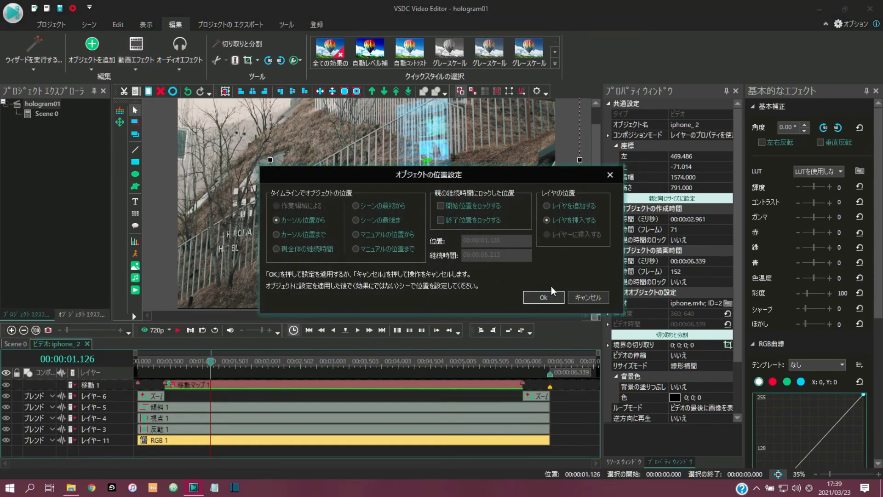
click(544, 297)
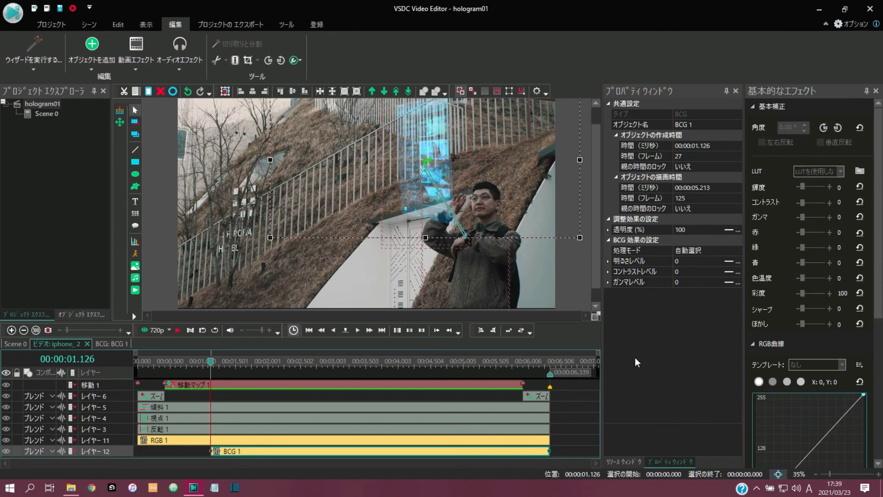
Step: Set the brightness/contrast/gamma effect's contrast level to -2 and its gamma level to -1
click(690, 273)
double_click(720, 275)
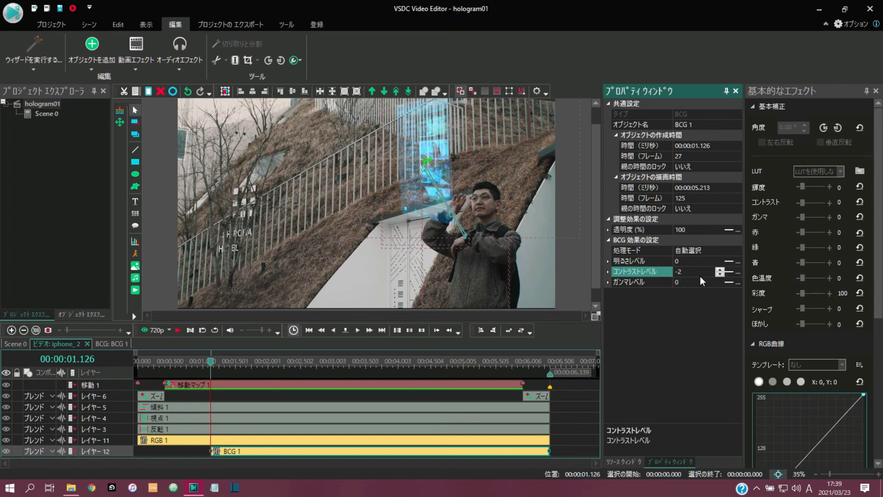
click(704, 282)
click(719, 279)
click(720, 279)
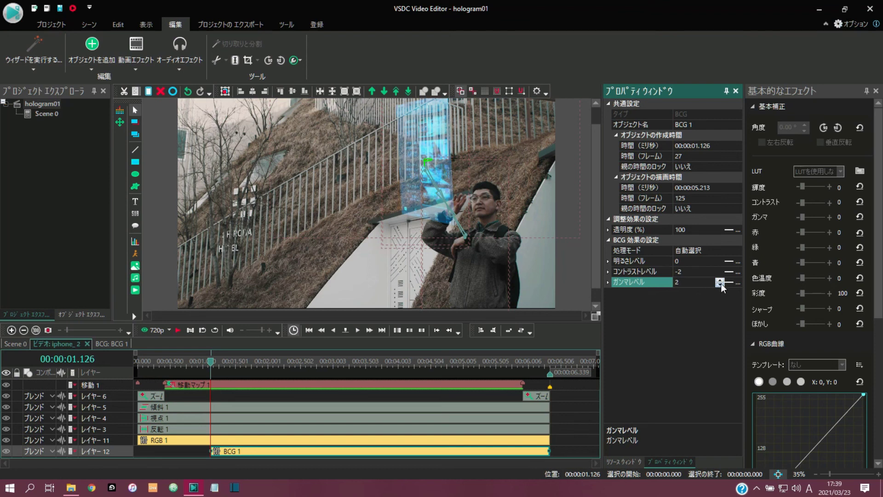
double_click(721, 283)
Step: Set the effect's brightness level to -1 and extend its start back to 00:00:00.000
click(692, 261)
click(719, 264)
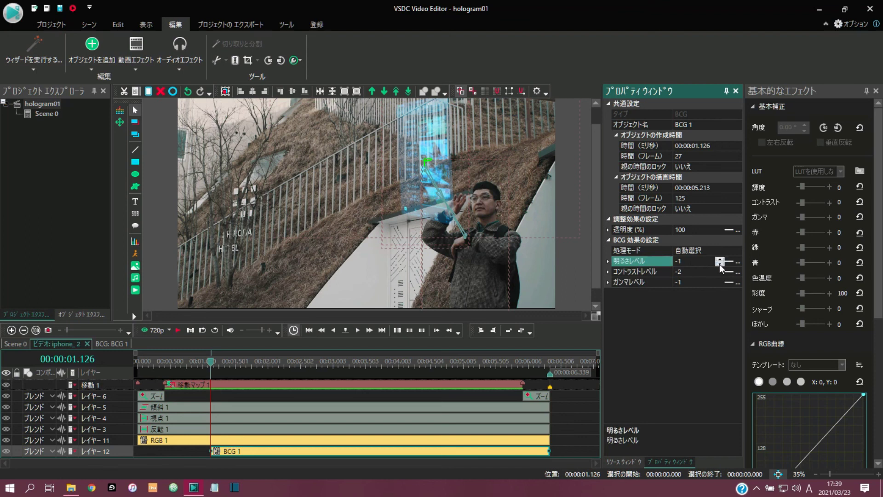
click(719, 264)
click(720, 260)
click(720, 260)
click(721, 263)
click(721, 263)
click(210, 449)
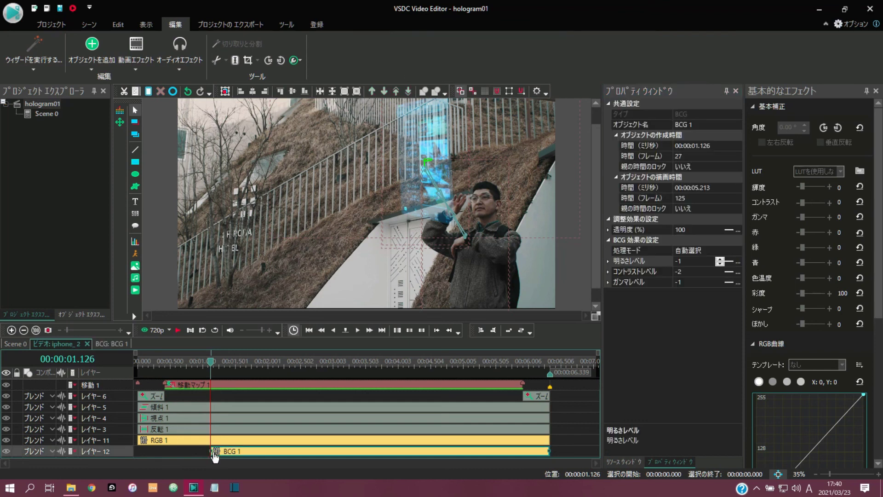
drag(210, 450, 132, 454)
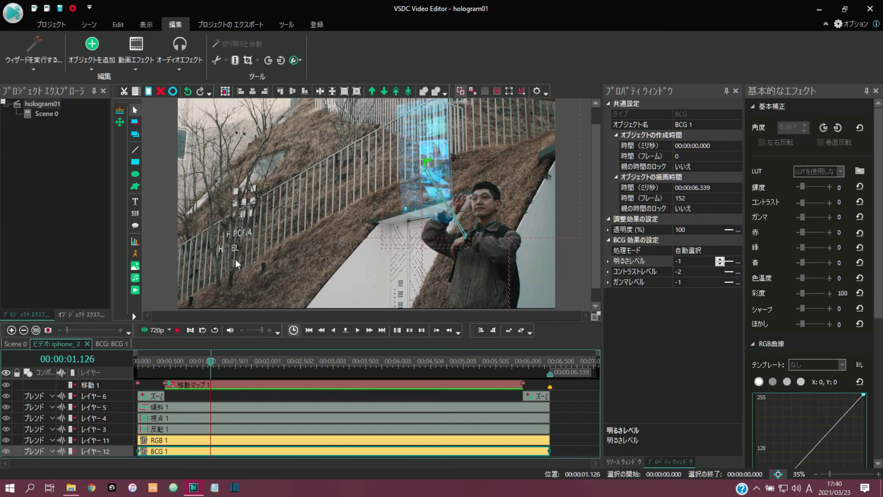
Step: Add a Nature shadow effect to the iPhone video on an inserted layer, starting from the cursor position
click(137, 51)
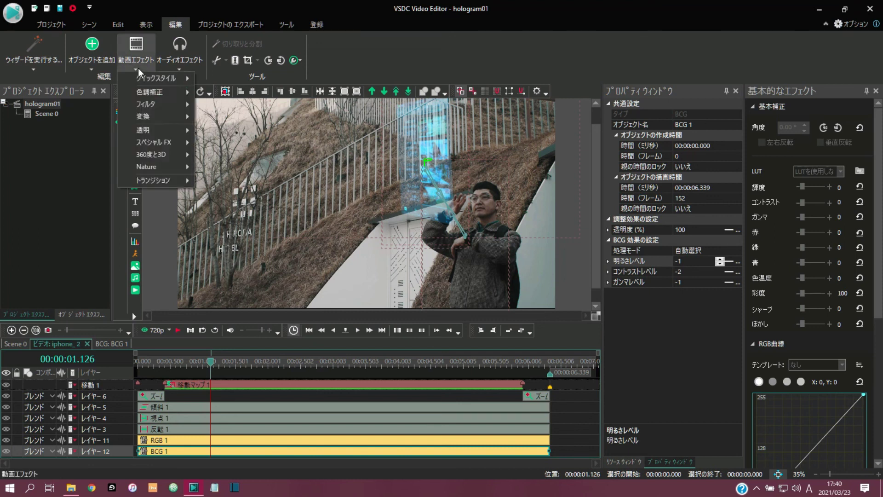
mouse_move(184, 165)
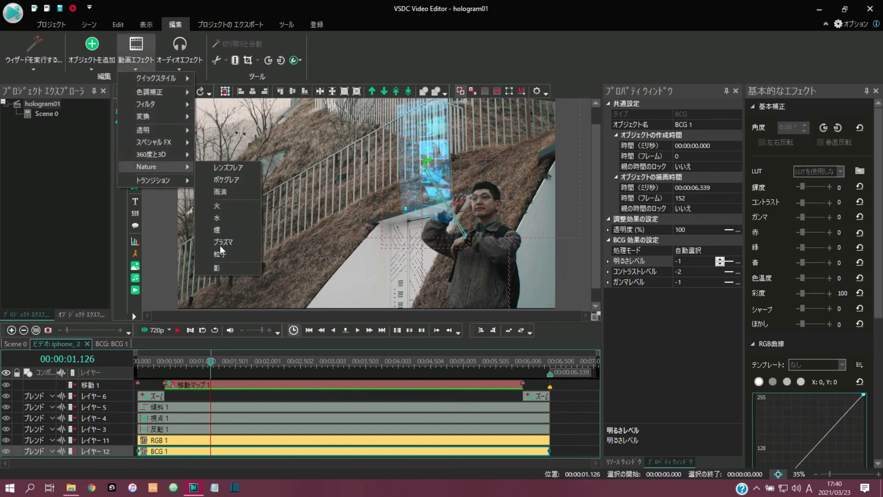
click(225, 269)
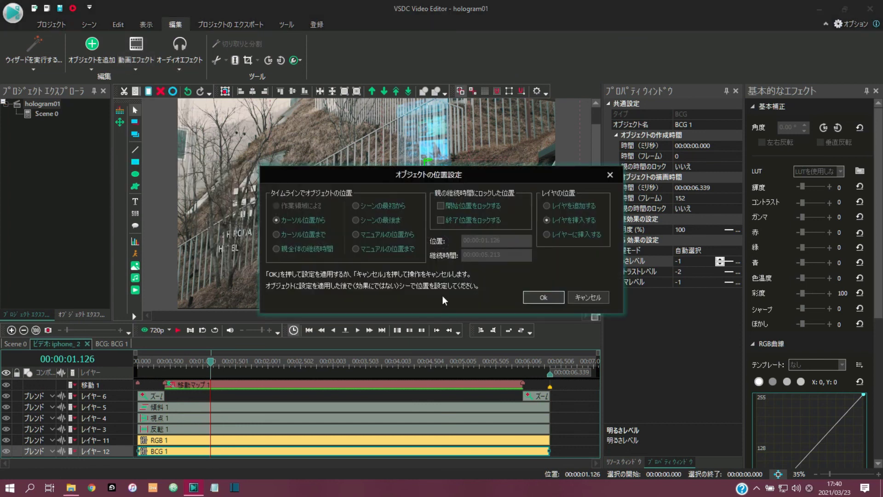
click(536, 298)
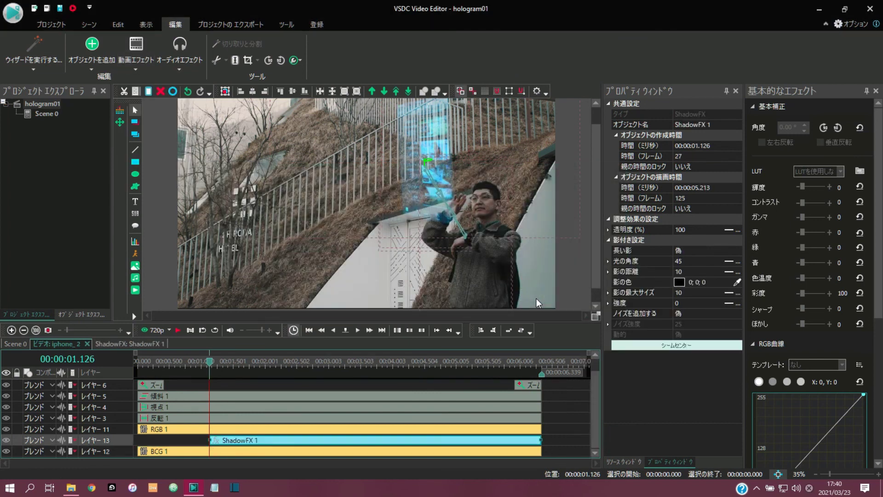
Step: Set the shadow effect's light angle and shadow distance to 0, and raise its intensity to 43
click(694, 260)
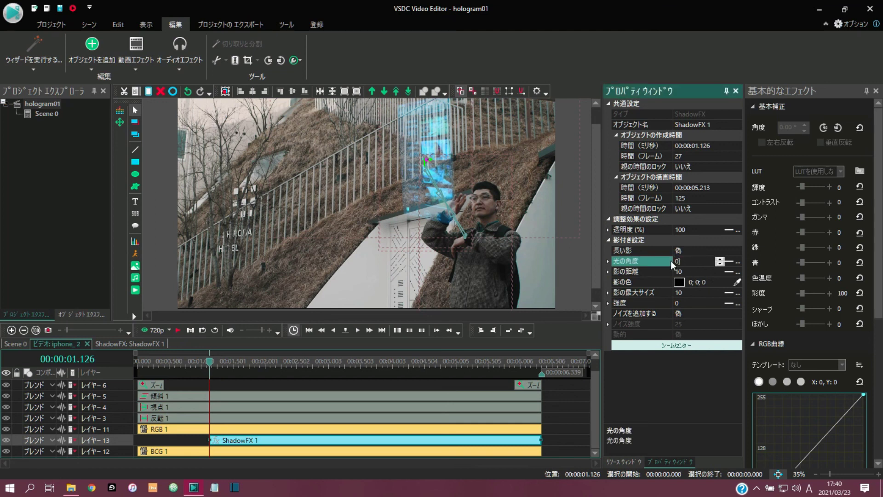
click(676, 271)
text(0)
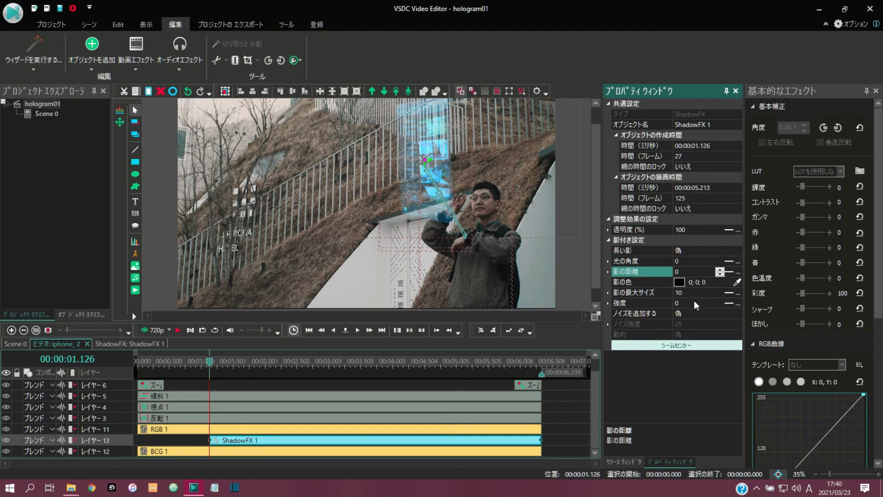
click(694, 302)
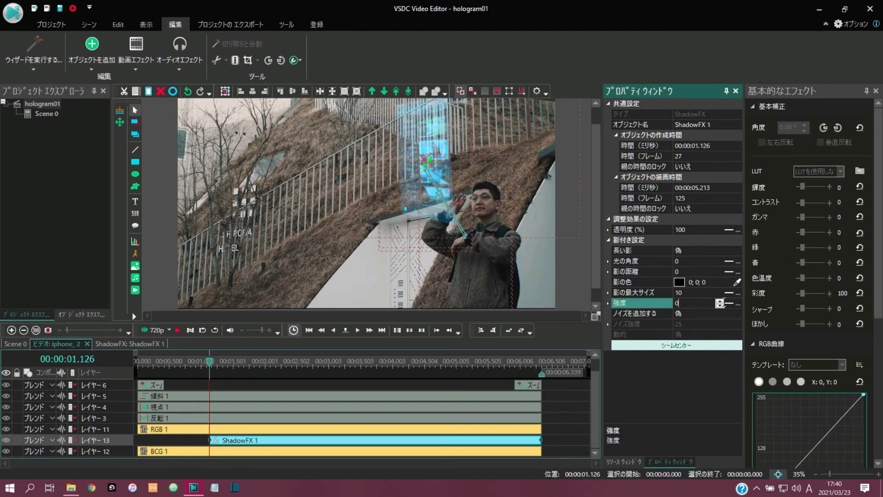
click(720, 301)
drag(720, 302, 720, 302)
Step: Change the shadow colour to light cyan #A0FFFF
click(730, 279)
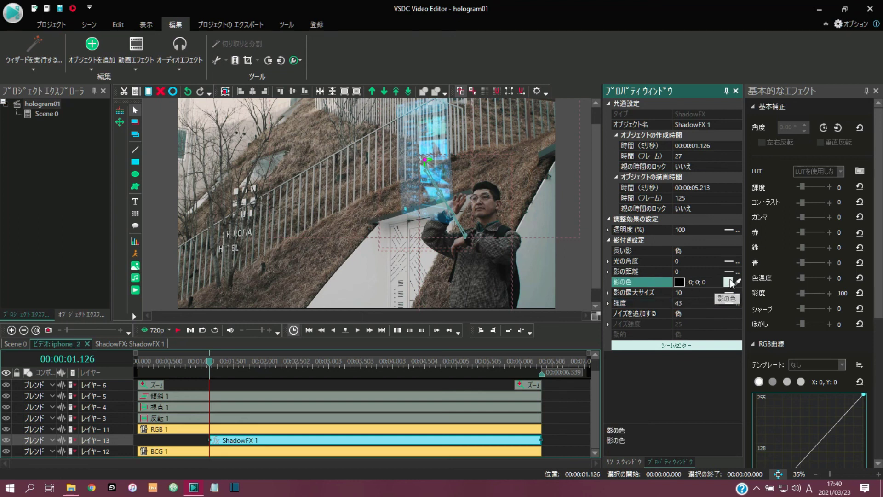
click(730, 282)
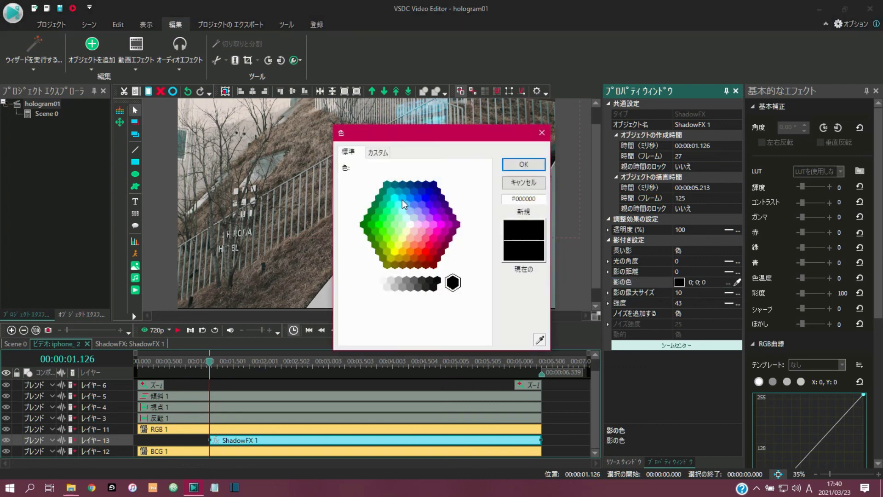
click(397, 196)
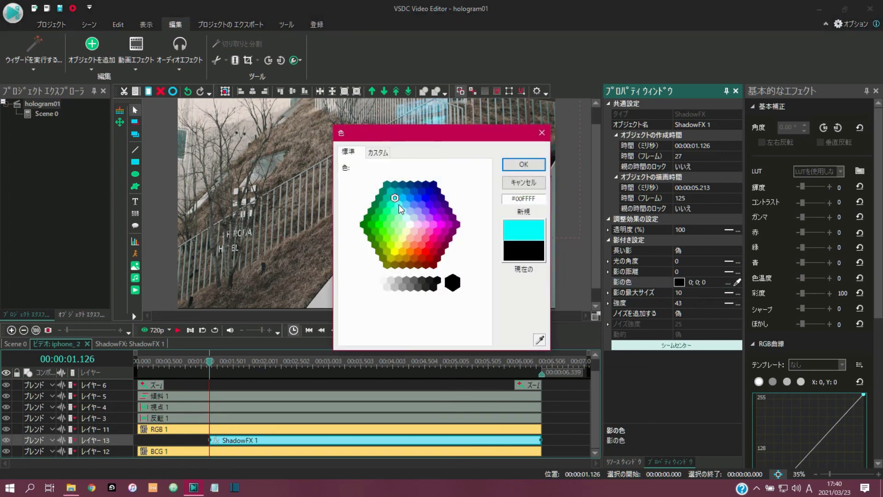
click(399, 204)
click(403, 211)
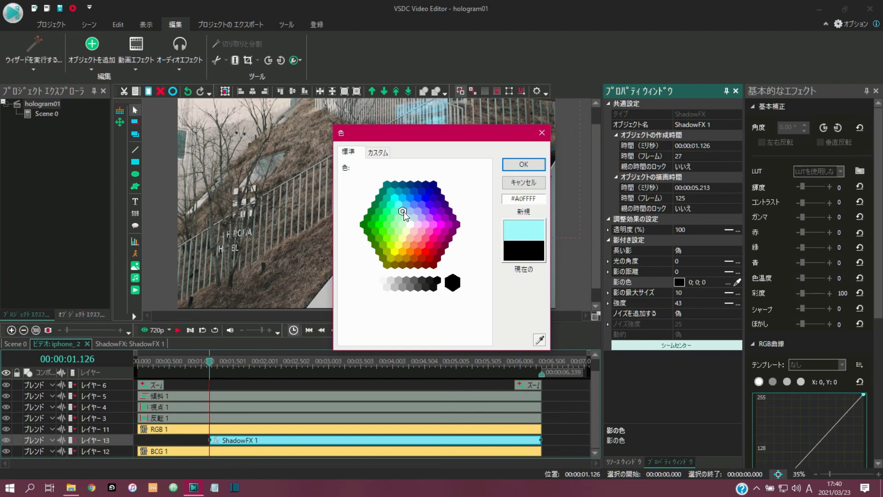
click(522, 164)
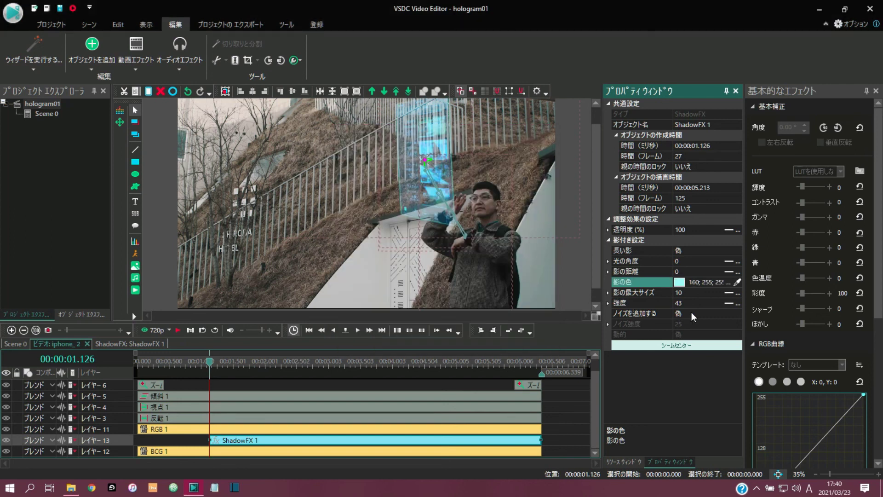
Step: Set the shadow's intensity to 50 and its maximum size to 40
click(687, 293)
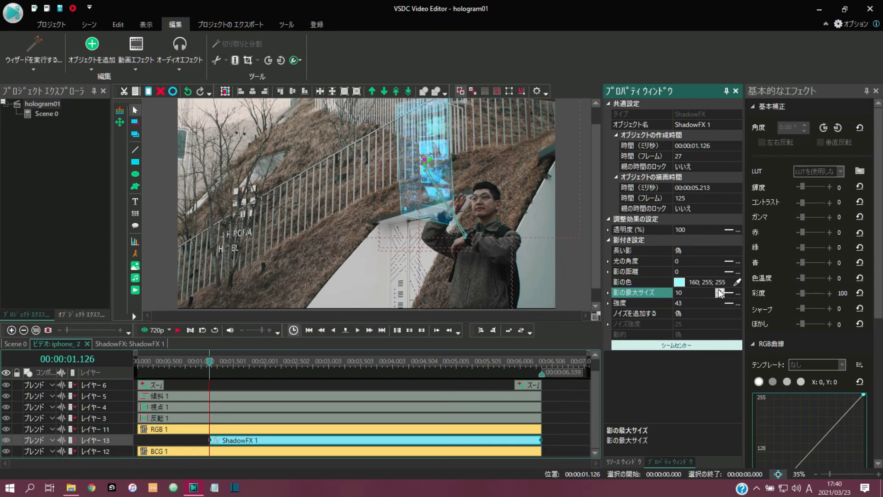
drag(721, 294, 720, 295)
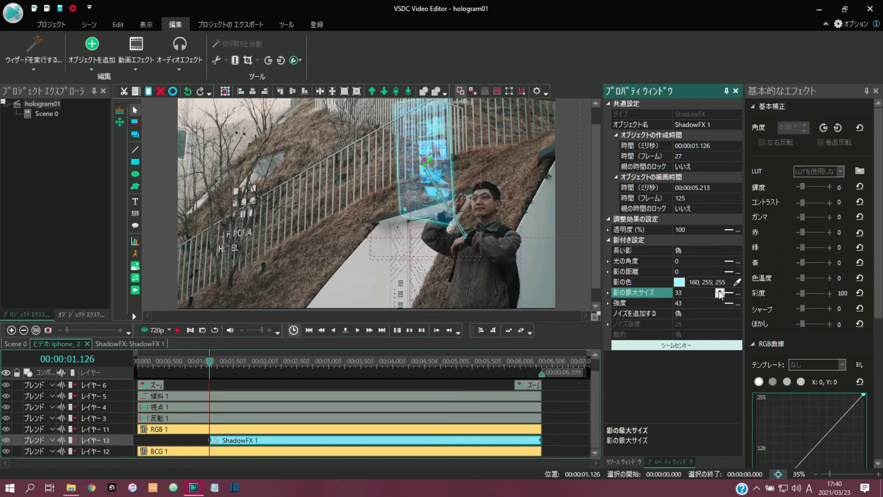
click(698, 303)
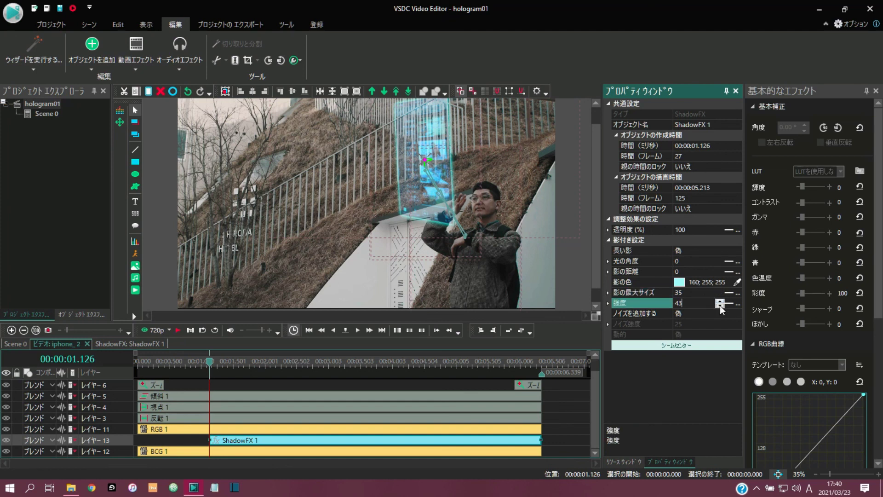
double_click(677, 303)
text(50)
click(695, 290)
drag(697, 293, 671, 293)
text(40)
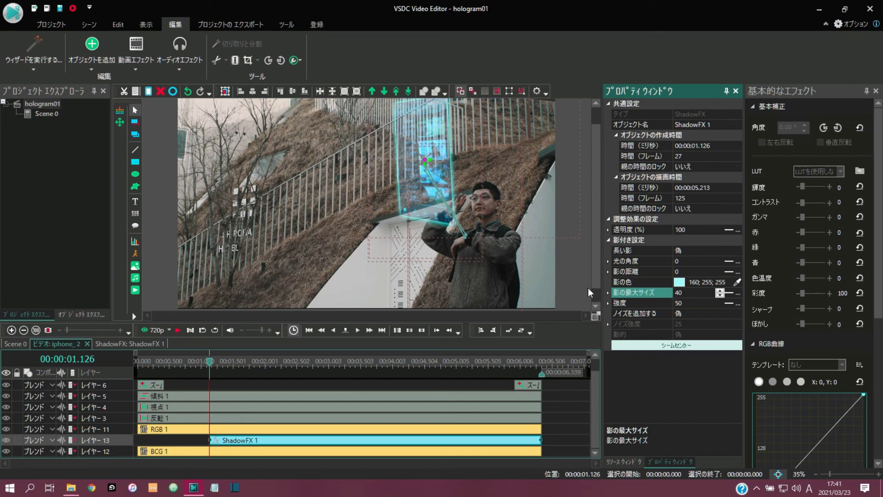
Step: Extend the shadow effect's start back to 00:00:00.000 and play a preview of the whole Scene 0
click(216, 440)
drag(165, 442, 127, 443)
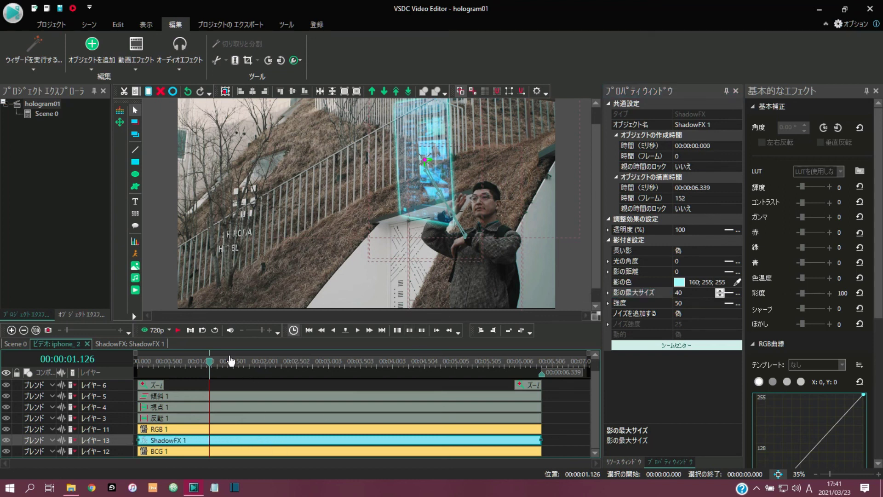
click(17, 344)
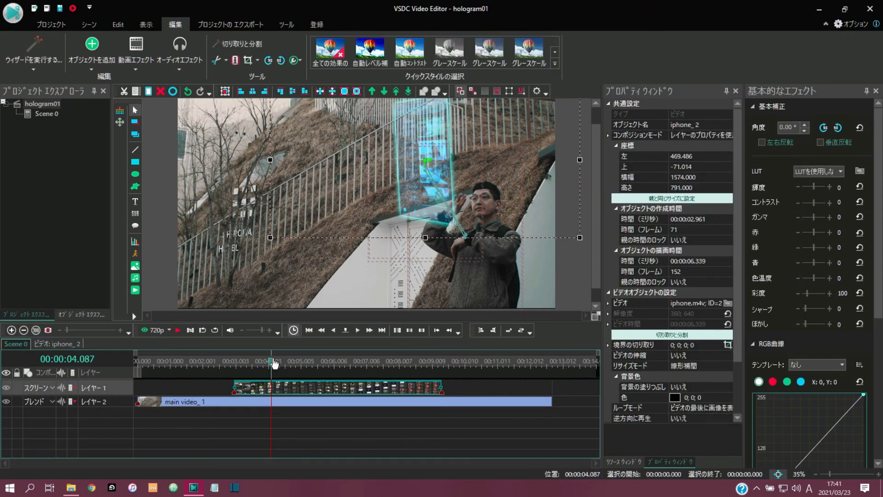
click(179, 329)
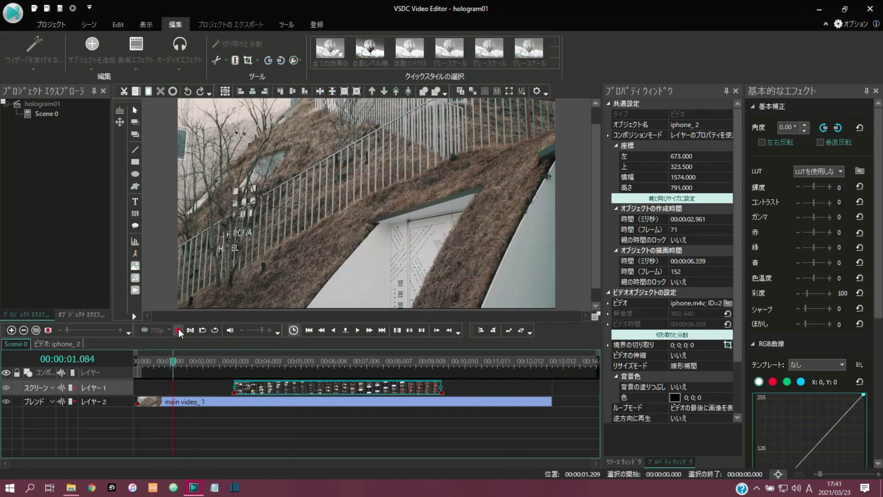